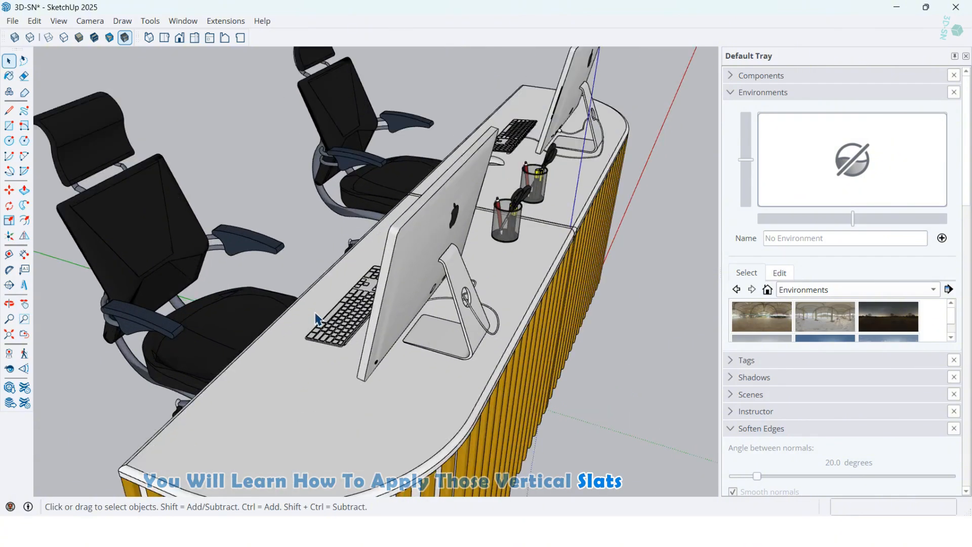
# Examine the finished curved reception desk with its vertical slats, monitors and chairs from several angles.
pyautogui.moveTo(349, 313); pyautogui.dragTo(156, 255, button='middle')
pyautogui.scroll(-3, 203, 304)
pyautogui.moveTo(245, 353); pyautogui.dragTo(584, 374, button='middle')
pyautogui.scroll(-2, 584, 374)
pyautogui.scroll(-1, 445, 340)
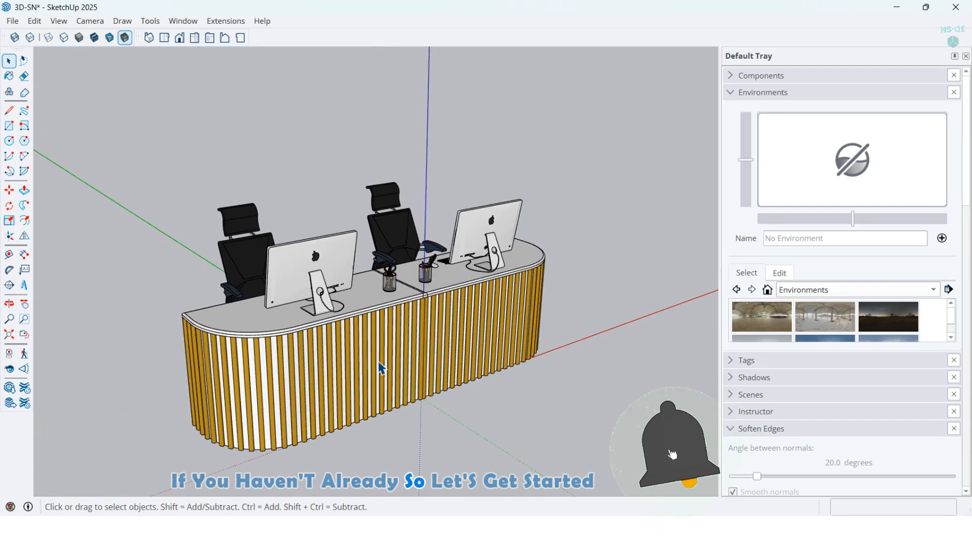
pyautogui.scroll(1, 379, 367)
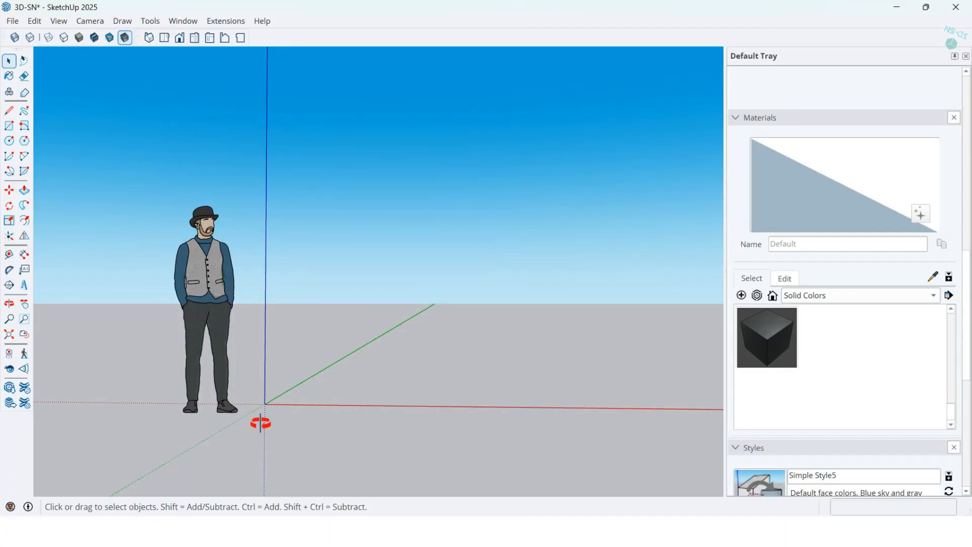
pyautogui.moveTo(260, 423); pyautogui.dragTo(146, 331, button='middle')
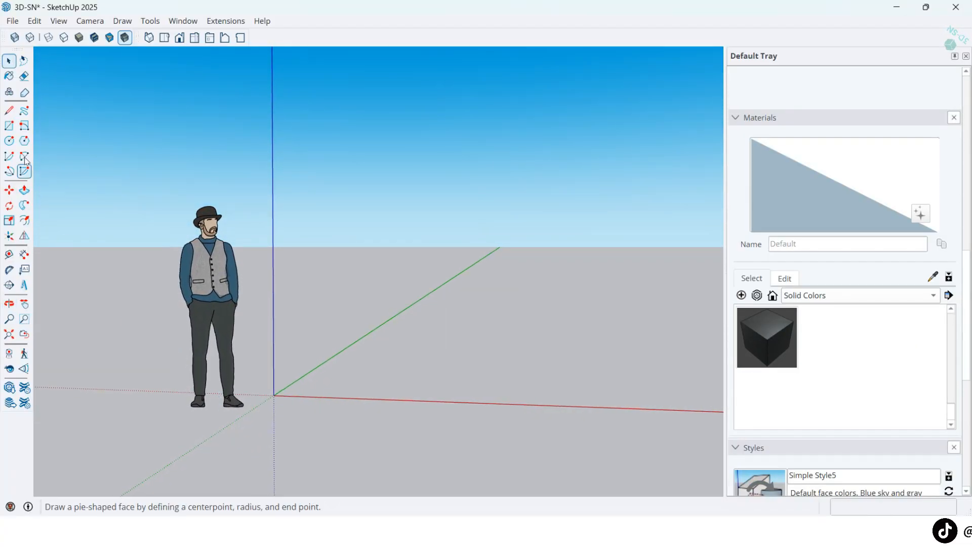
# Draw a 150 by 60 cm rectangle on the ground plane starting from the origin.
pyautogui.click(8, 128)
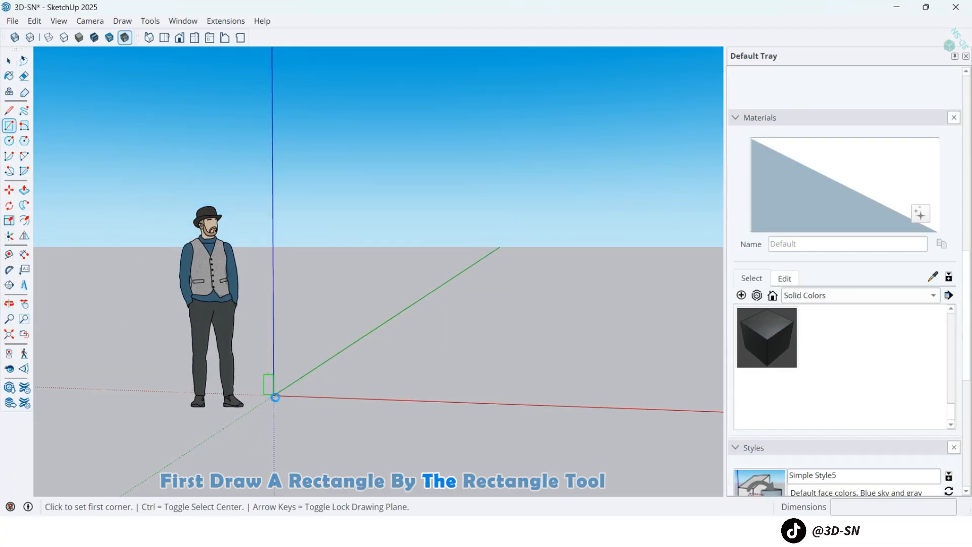
pyautogui.click(273, 395)
pyautogui.moveTo(397, 369); pyautogui.dragTo(449, 388, button='middle')
pyautogui.write('1')
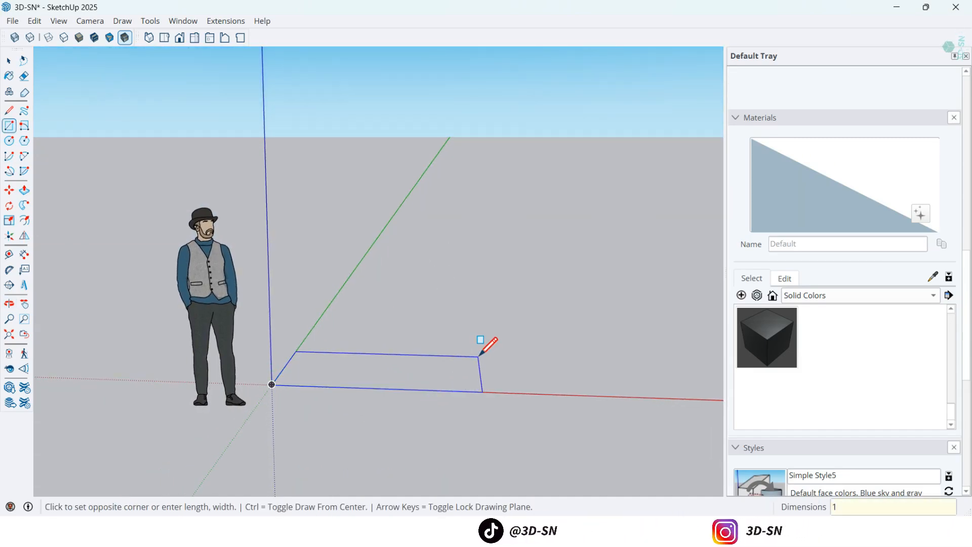
pyautogui.write('50,60')
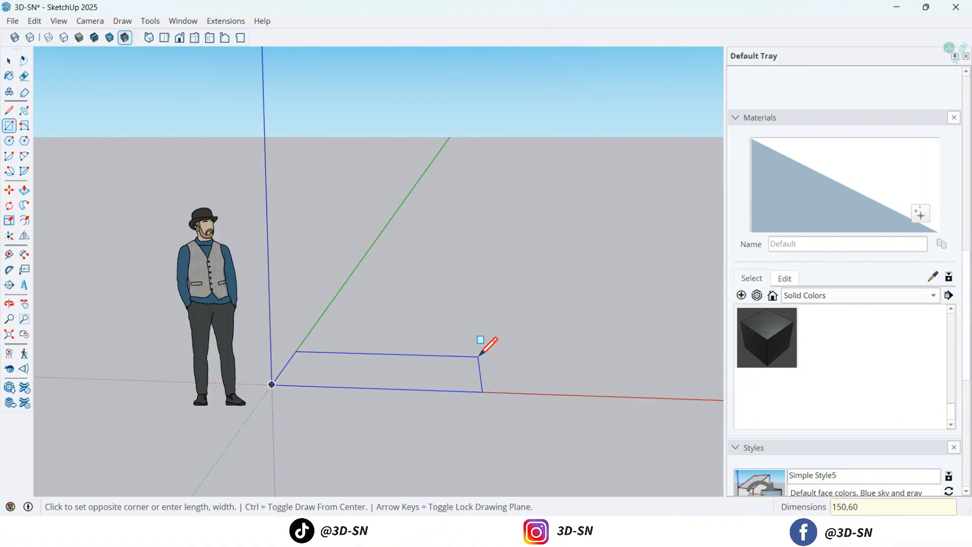
pyautogui.press('Return')
pyautogui.moveTo(425, 374)
pyautogui.mouseDown(button='middle')
pyautogui.moveTo(315, 373)
pyautogui.moveTo(337, 387)
pyautogui.moveTo(296, 396)
pyautogui.mouseUp(button='middle')
pyautogui.press('space')
# Push/Pull the rectangle up 80 cm into a box.
pyautogui.click(24, 190)
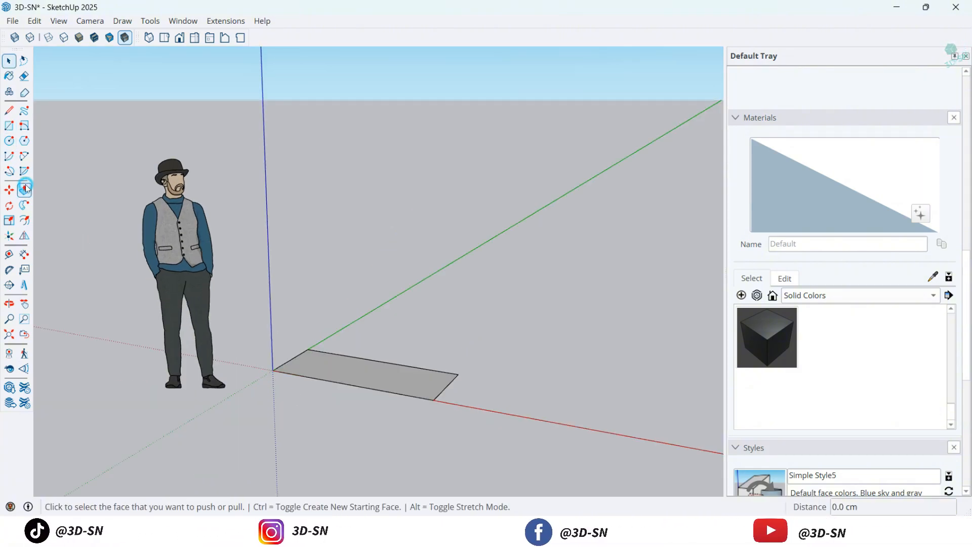
pyautogui.click(349, 372)
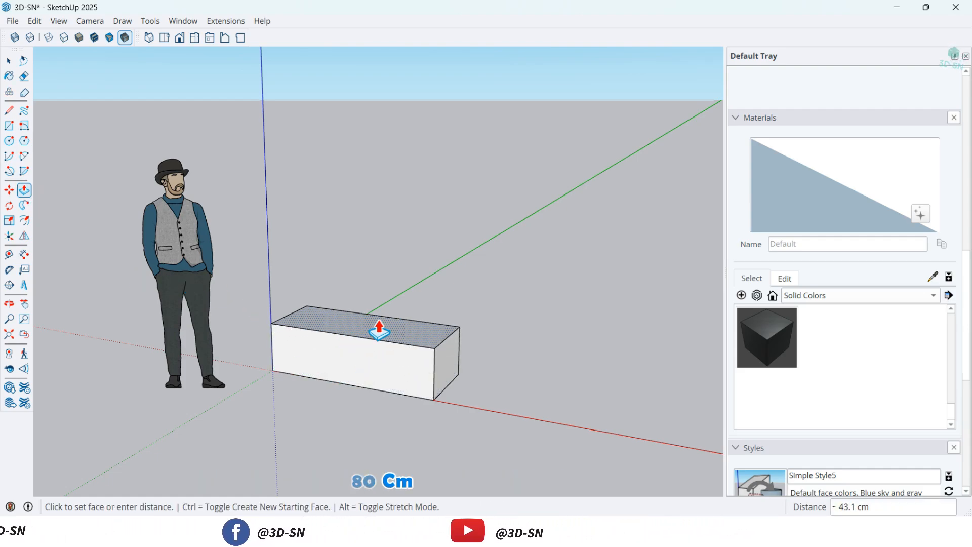
pyautogui.write('80')
pyautogui.press('Return')
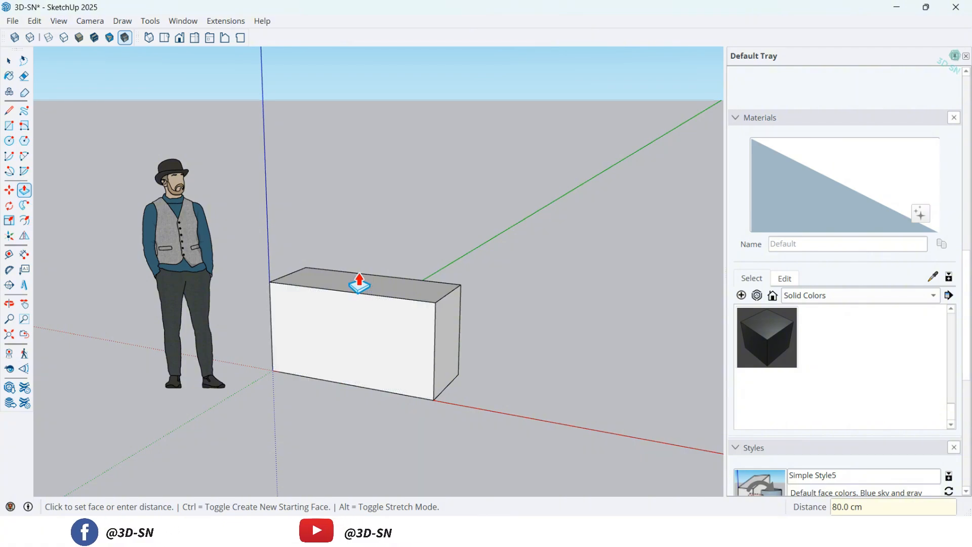
# Draw a tangent arc of about 47 cm radius across the top face's front corner away from the origin.
pyautogui.scroll(3, 360, 282)
pyautogui.scroll(1, 429, 296)
pyautogui.moveTo(430, 298); pyautogui.dragTo(428, 443, button='middle')
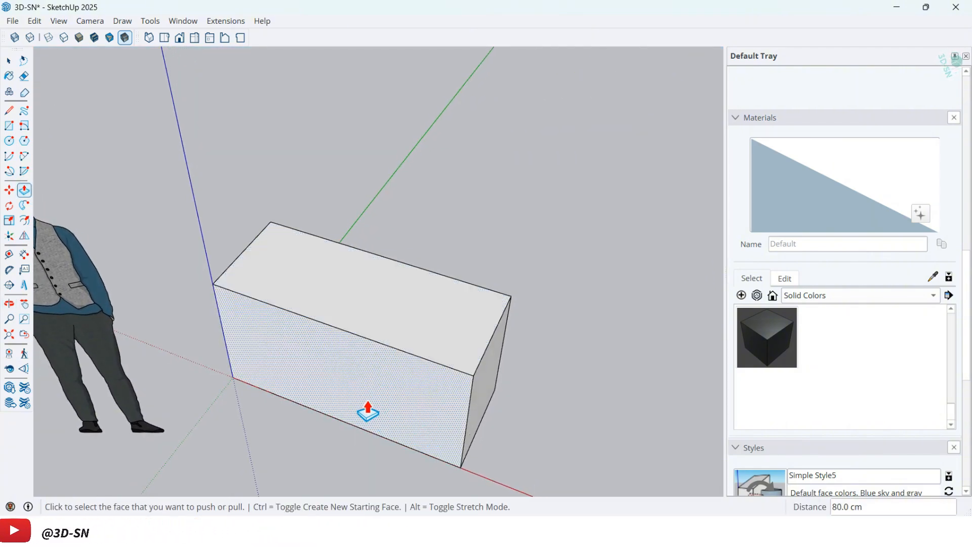
pyautogui.press('a')
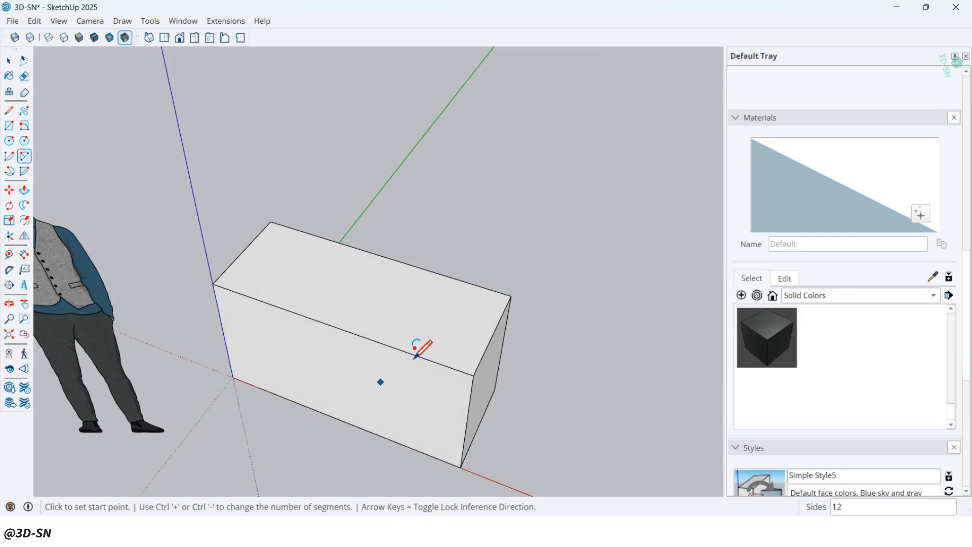
pyautogui.click(505, 309)
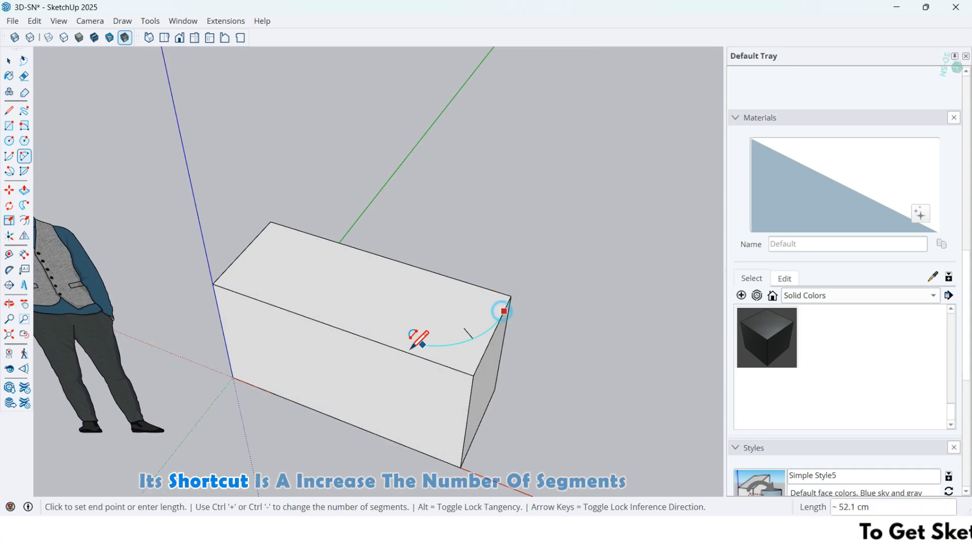
pyautogui.click(384, 344)
pyautogui.scroll(3, 459, 329)
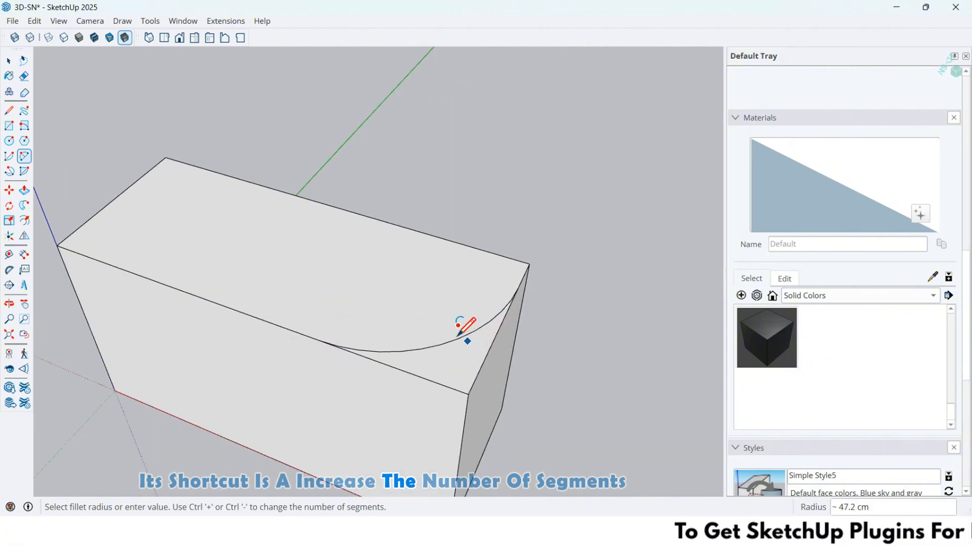
pyautogui.click(455, 343)
pyautogui.press('space')
# Set the corner arc's number of segments to 100.
pyautogui.rightClick(455, 344)
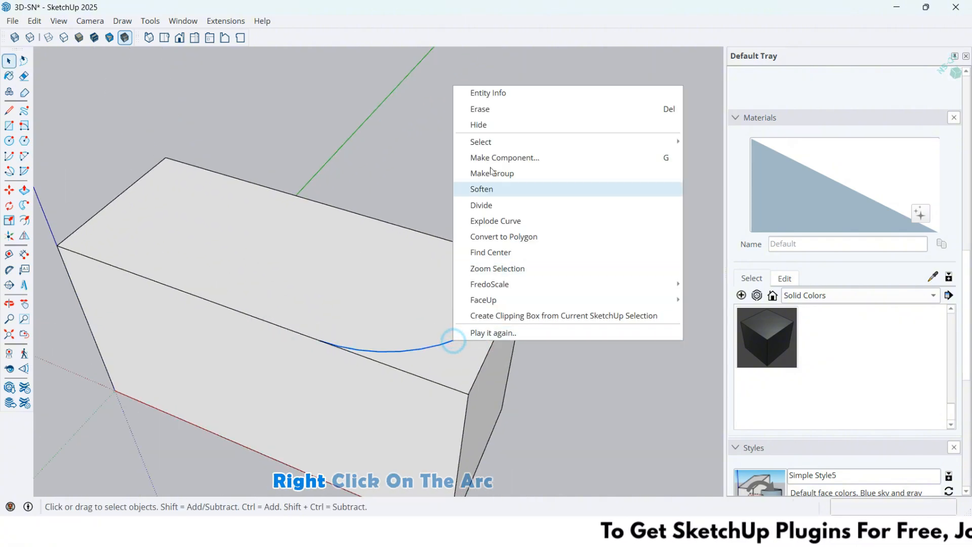
pyautogui.click(485, 95)
pyautogui.click(819, 185)
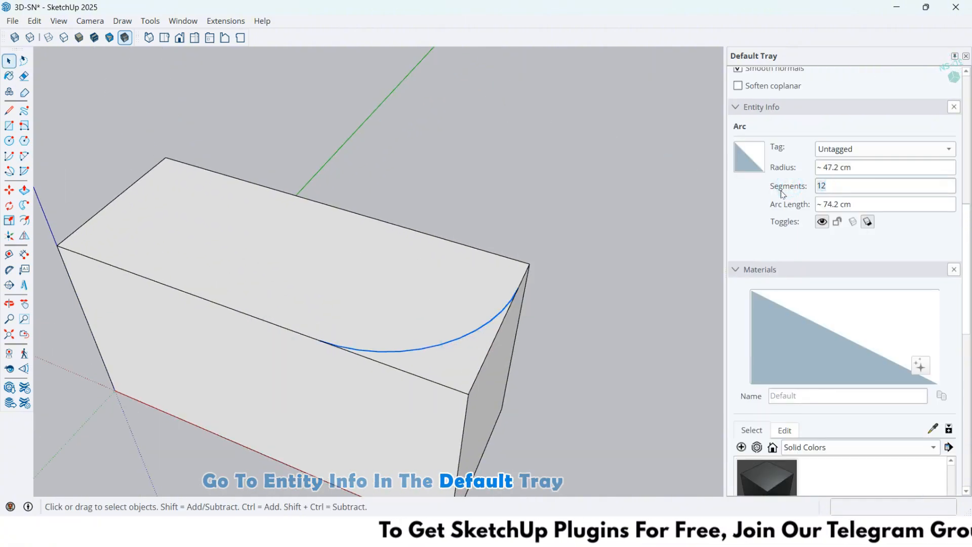
pyautogui.write('100')
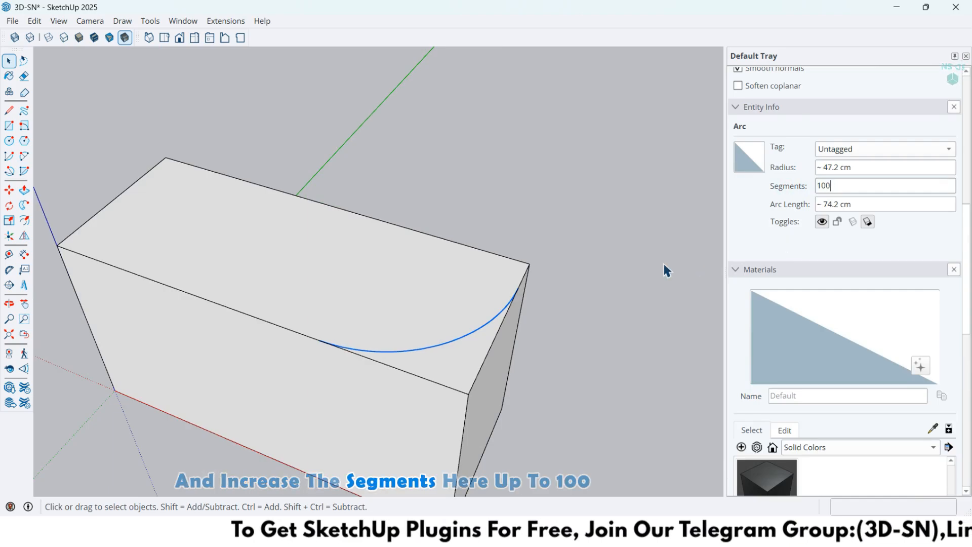
# Push the corner face outside the arc down 80 cm to cut away the box's sharp corner.
pyautogui.click(24, 190)
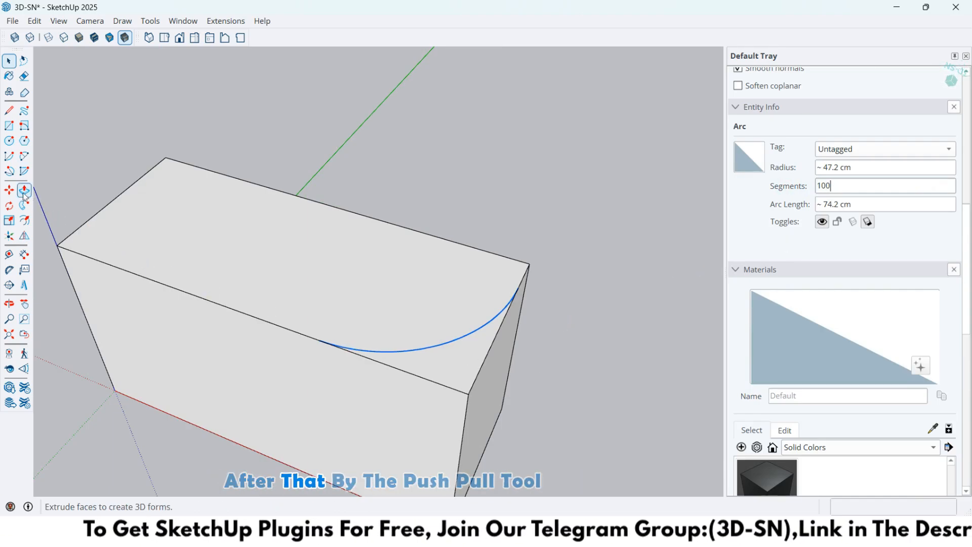
pyautogui.click(433, 370)
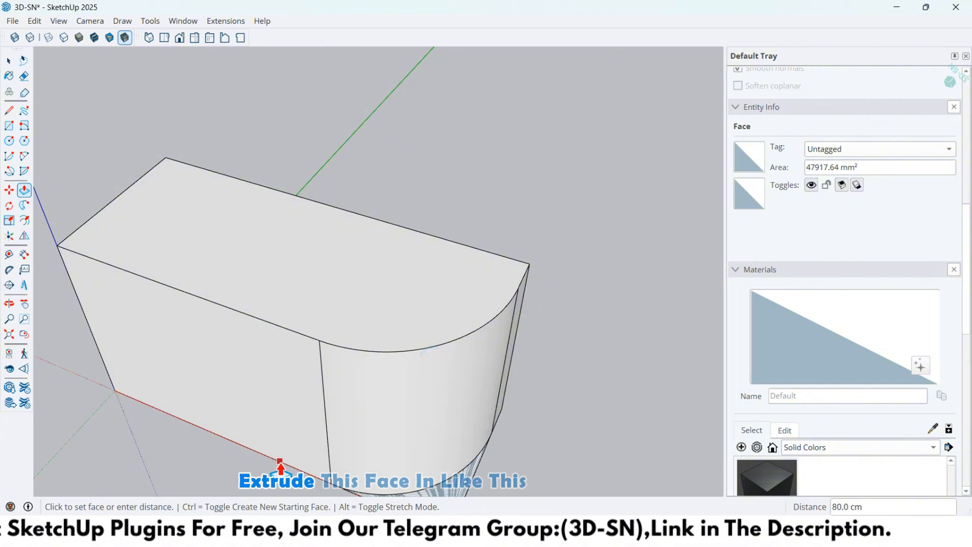
pyautogui.click(280, 461)
pyautogui.moveTo(445, 390); pyautogui.dragTo(343, 319, button='middle')
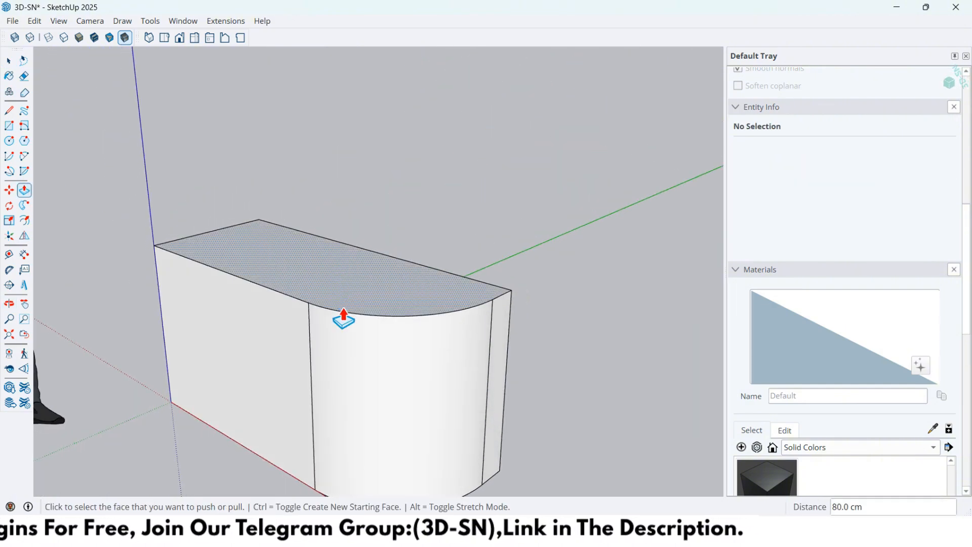
pyautogui.press('space')
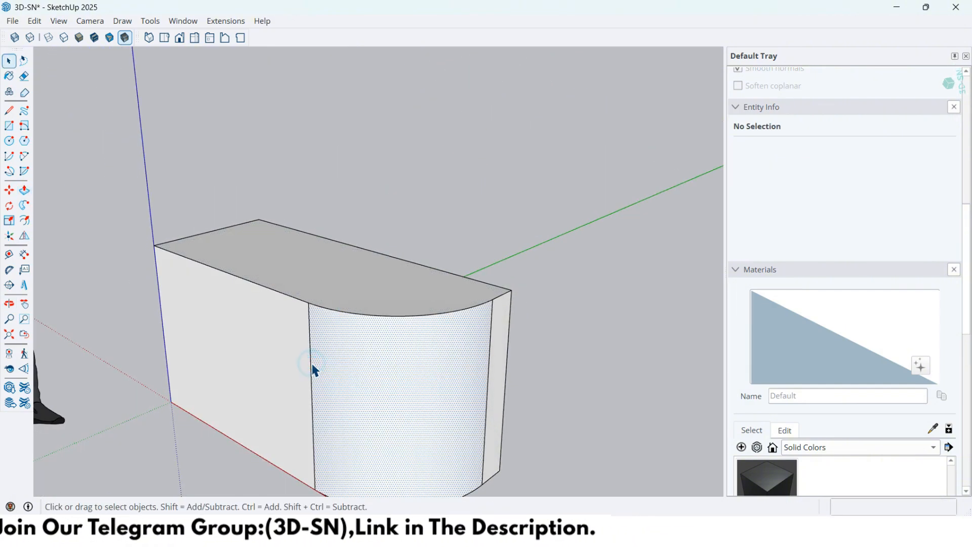
# Hide the two vertical edges where the rounded corner meets the flat sides.
pyautogui.click(317, 367)
pyautogui.moveTo(317, 368); pyautogui.dragTo(347, 386, button='middle')
pyautogui.click(349, 350)
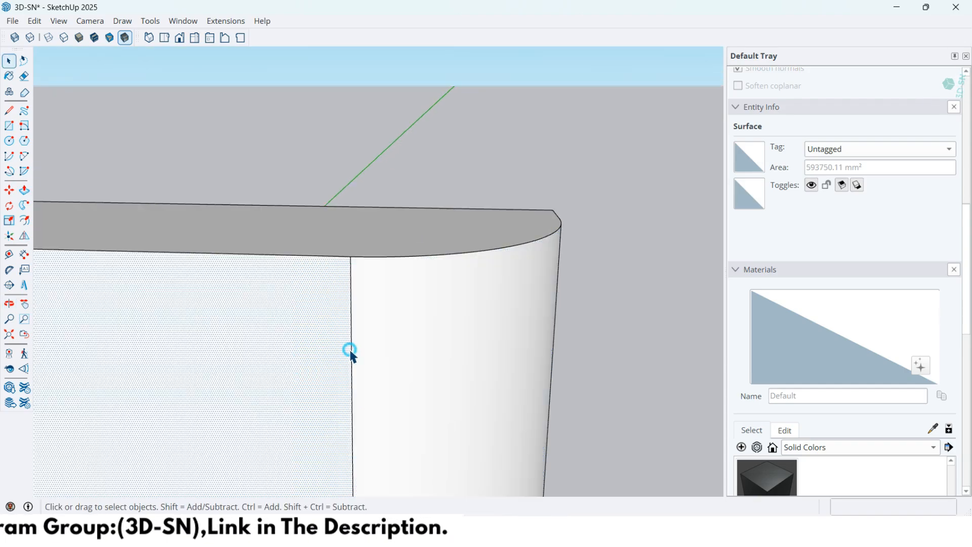
pyautogui.click(352, 348)
pyautogui.moveTo(424, 362); pyautogui.dragTo(498, 351, button='middle')
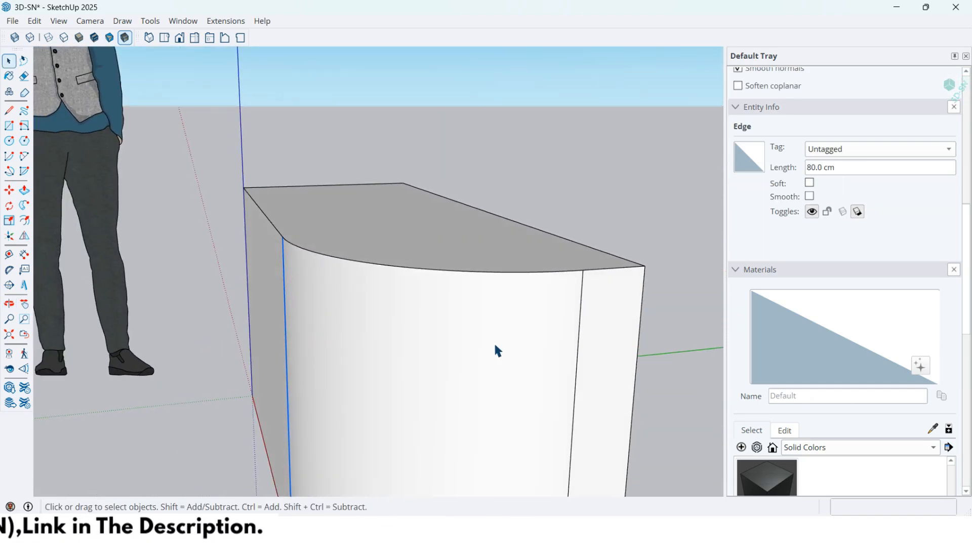
pyautogui.rightClick(580, 329)
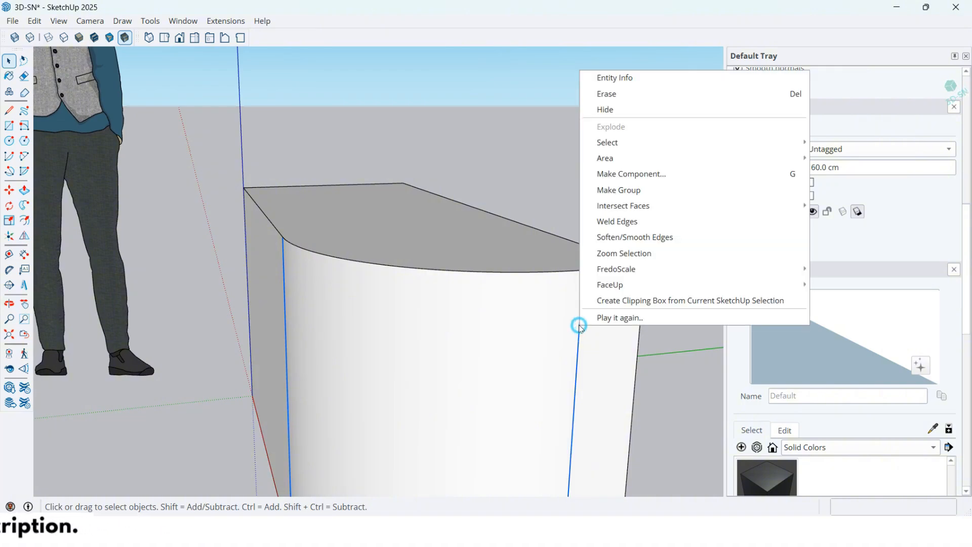
pyautogui.click(607, 117)
# Offset the outline of the top face 3 cm inward.
pyautogui.moveTo(606, 117); pyautogui.dragTo(526, 327, button='middle')
pyautogui.moveTo(351, 274); pyautogui.dragTo(337, 392, button='middle')
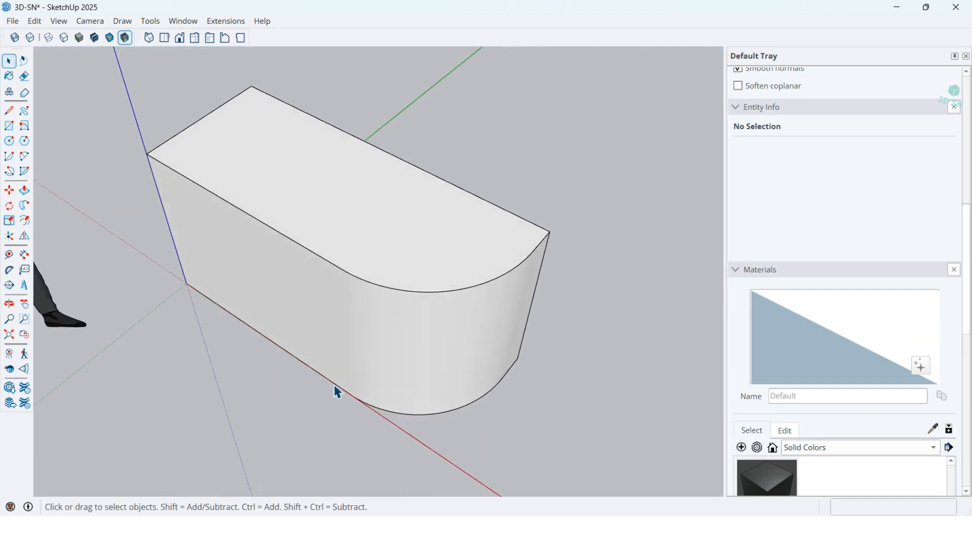
pyautogui.moveTo(370, 319); pyautogui.dragTo(359, 361, button='middle')
pyautogui.scroll(1, 342, 283)
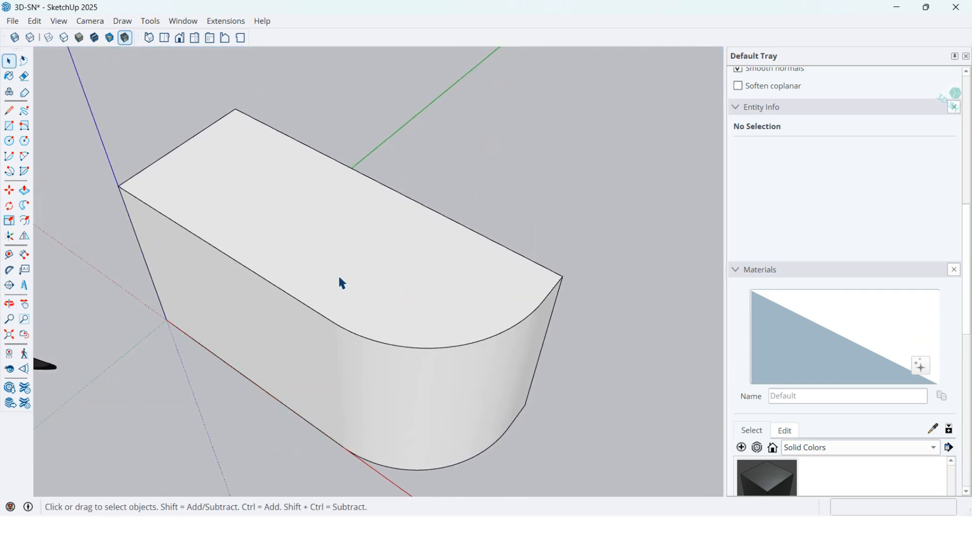
pyautogui.click(24, 222)
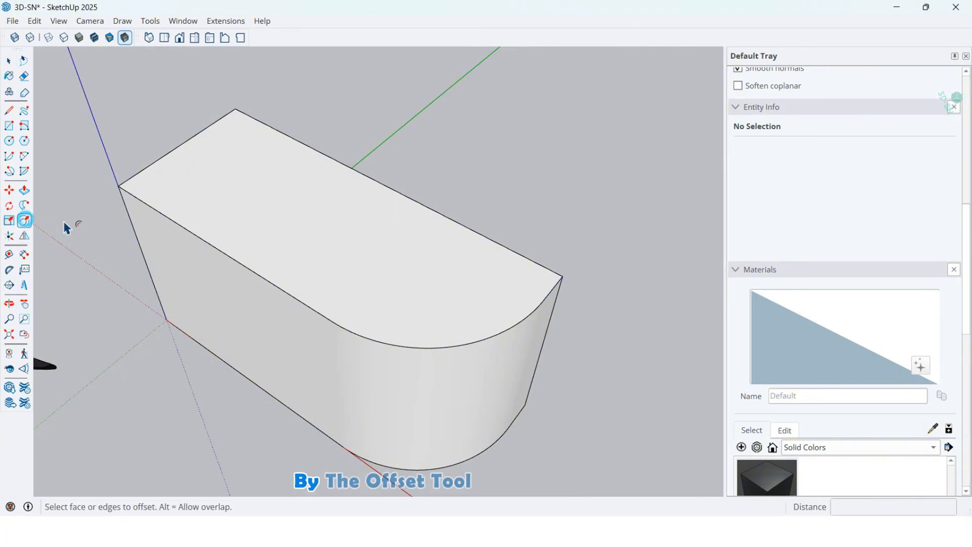
pyautogui.click(263, 273)
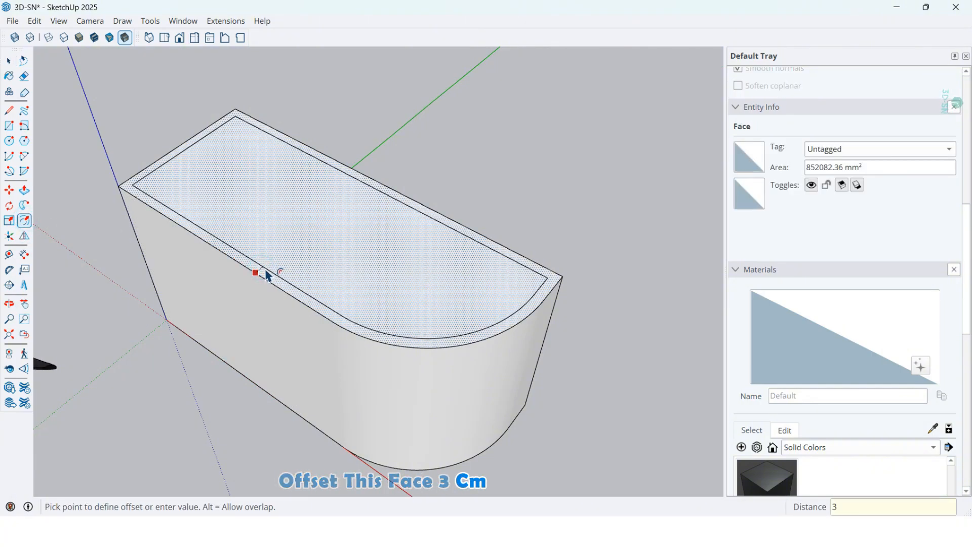
pyautogui.press('Return')
# Move the straight back edge of the inset outline 3 cm outward onto the box's back edge.
pyautogui.moveTo(267, 276); pyautogui.dragTo(601, 257, button='middle')
pyautogui.scroll(2, 441, 294)
pyautogui.press('Escape')
pyautogui.press('m')
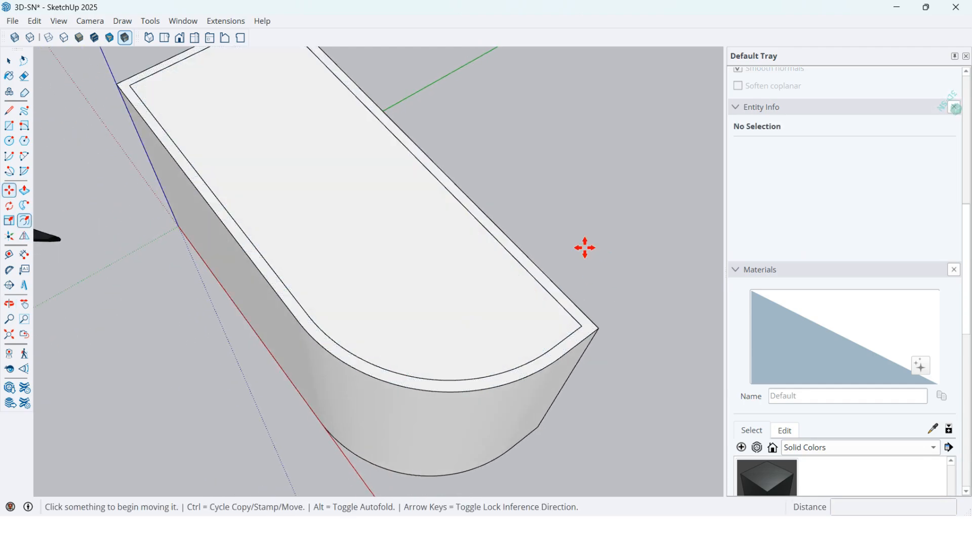
pyautogui.click(499, 241)
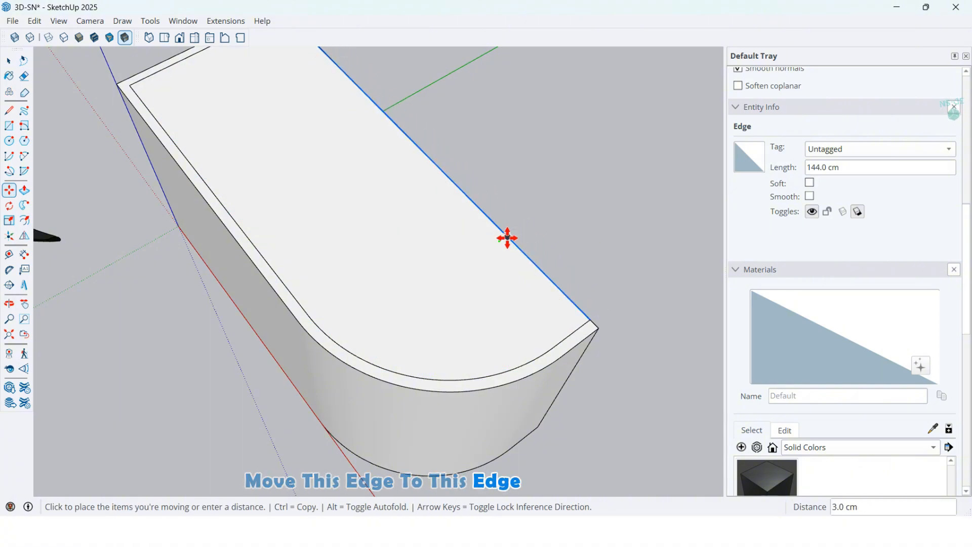
pyautogui.click(506, 236)
# Push the inner top face down 80 cm to the bottom, leaving only the thin outer wall.
pyautogui.scroll(-5, 535, 387)
pyautogui.moveTo(454, 319); pyautogui.dragTo(360, 193, button='middle')
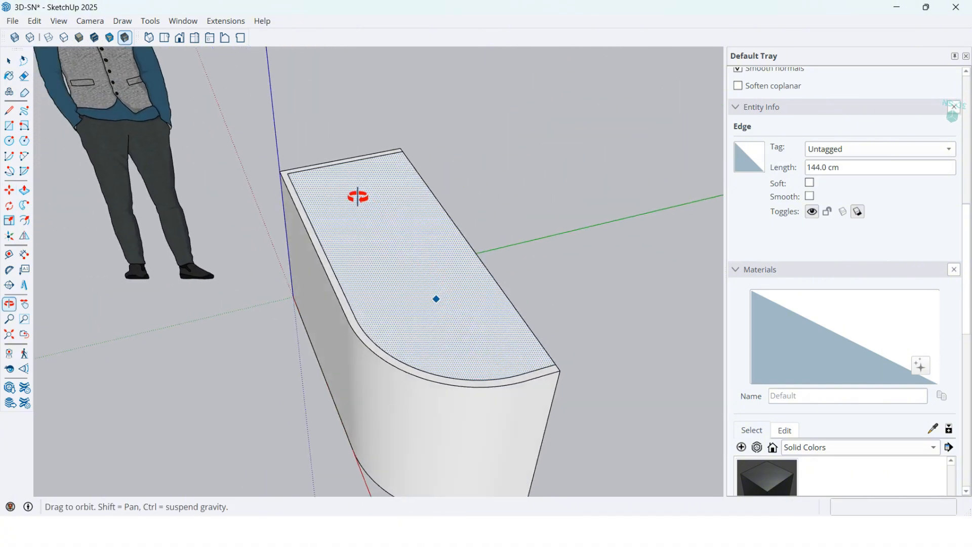
pyautogui.click(24, 190)
pyautogui.click(423, 281)
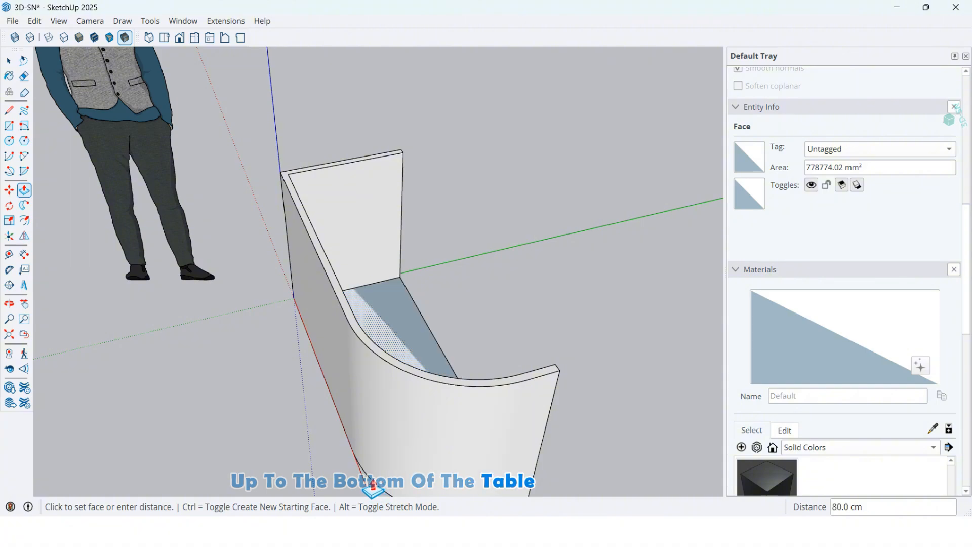
pyautogui.click(373, 471)
# Select the whole curved wall with its connected geometry and make it a group.
pyautogui.moveTo(373, 471); pyautogui.dragTo(405, 260, button='middle')
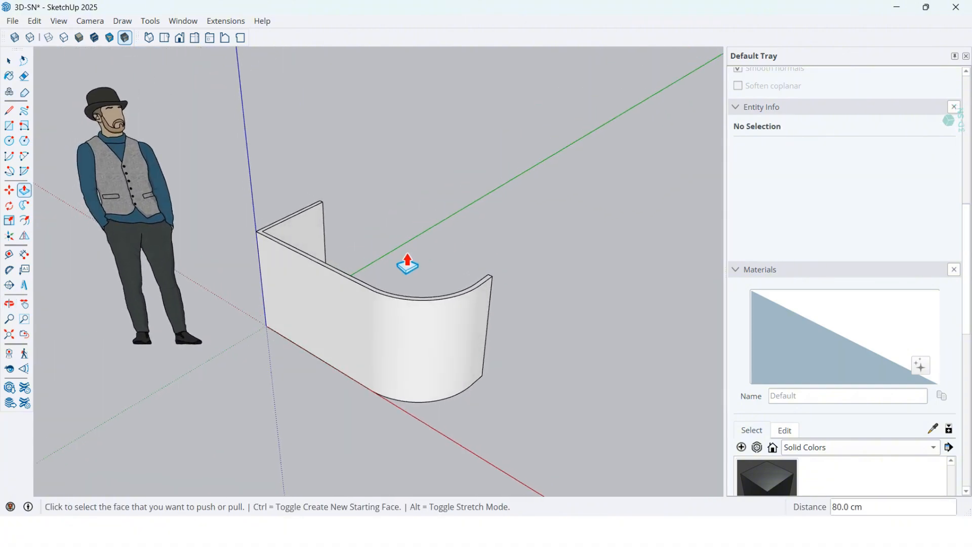
pyautogui.scroll(3, 396, 278)
pyautogui.scroll(2, 408, 282)
pyautogui.scroll(1, 431, 318)
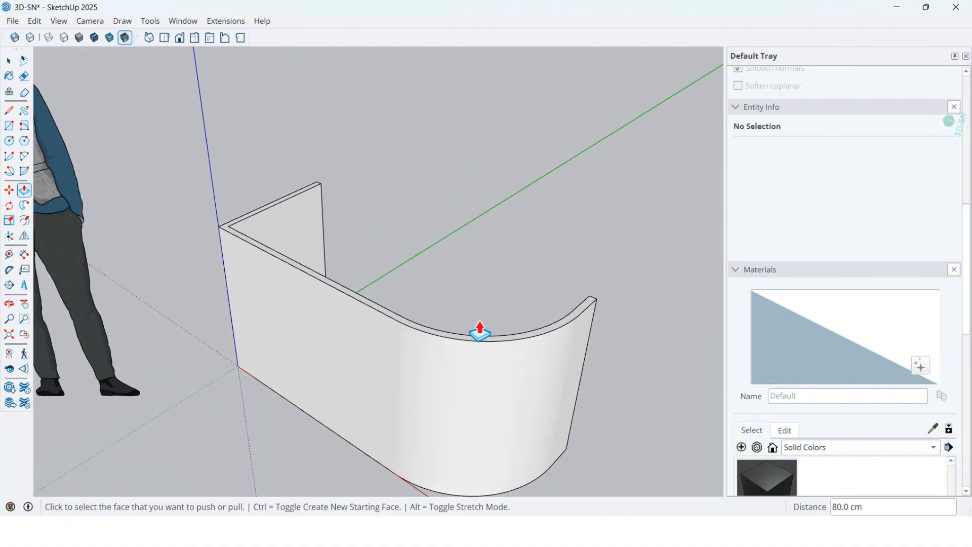
pyautogui.press('space')
pyautogui.tripleClick(463, 367)
pyautogui.rightClick(464, 368)
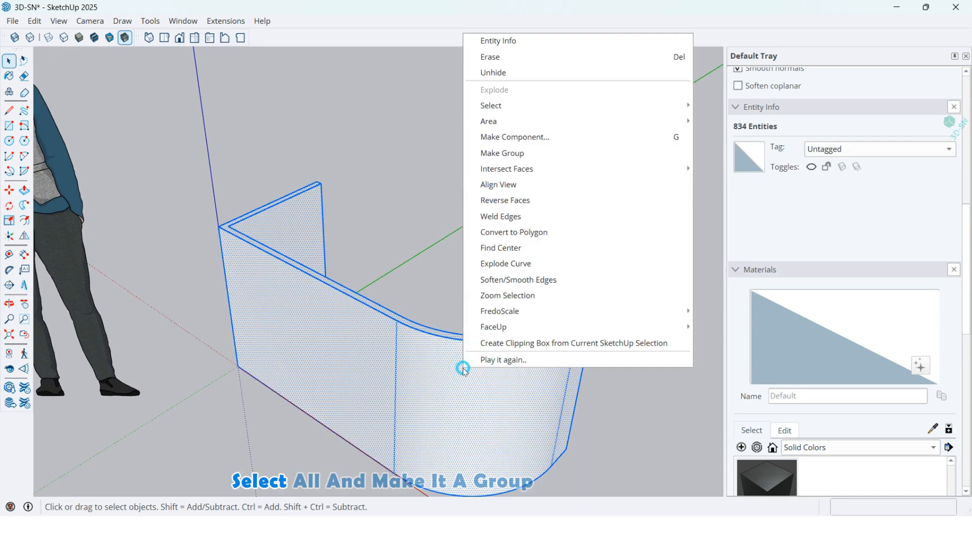
pyautogui.click(502, 160)
# Open the wall group for editing and copy its thin top rim face together with its edges.
pyautogui.moveTo(445, 390); pyautogui.dragTo(424, 287, button='middle')
pyautogui.doubleClick(376, 331)
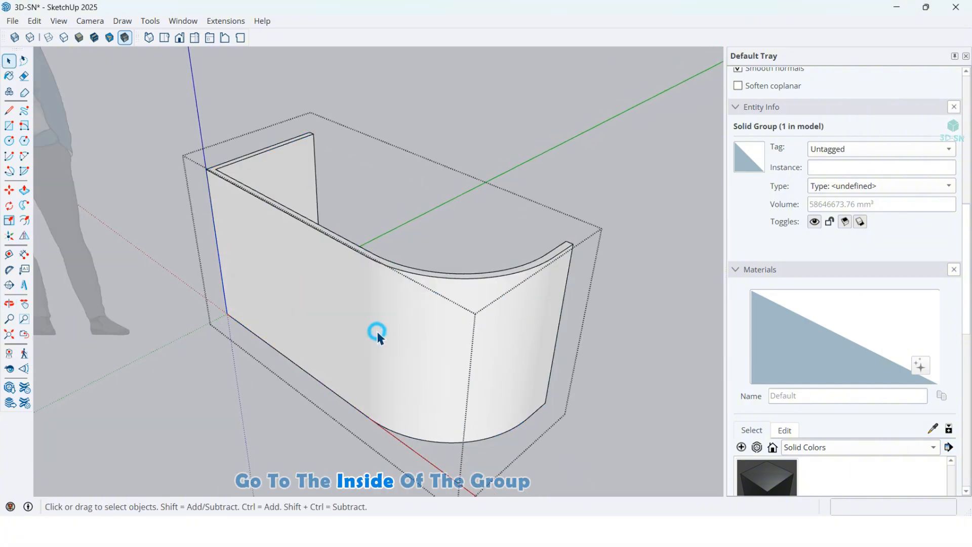
pyautogui.scroll(1, 411, 281)
pyautogui.scroll(-1, 420, 298)
pyautogui.scroll(3, 424, 310)
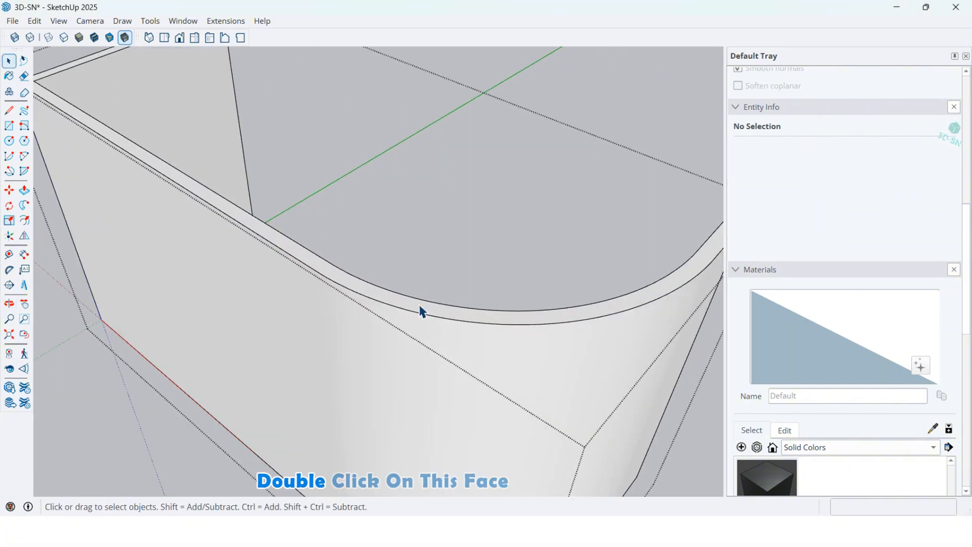
pyautogui.doubleClick(419, 306)
pyautogui.scroll(-3, 411, 346)
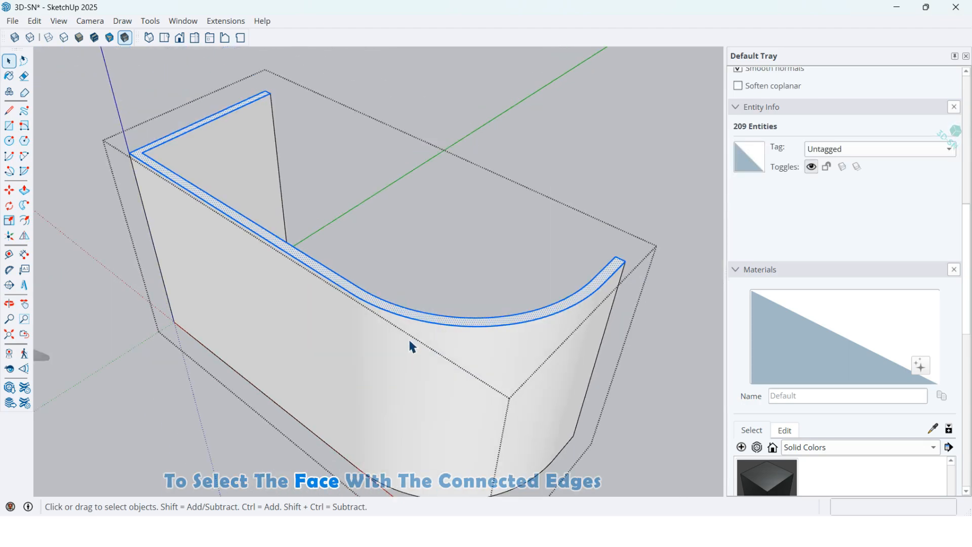
pyautogui.click(35, 21)
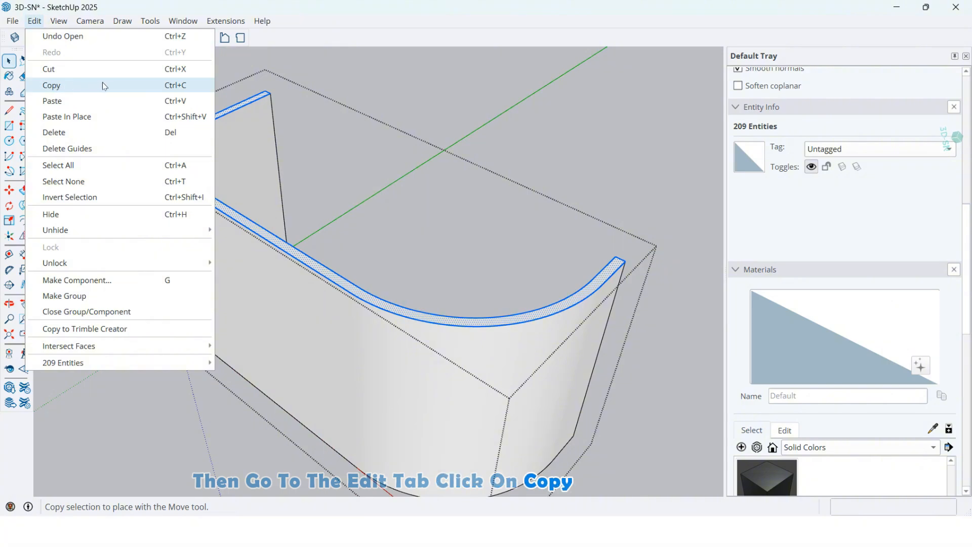
pyautogui.click(173, 87)
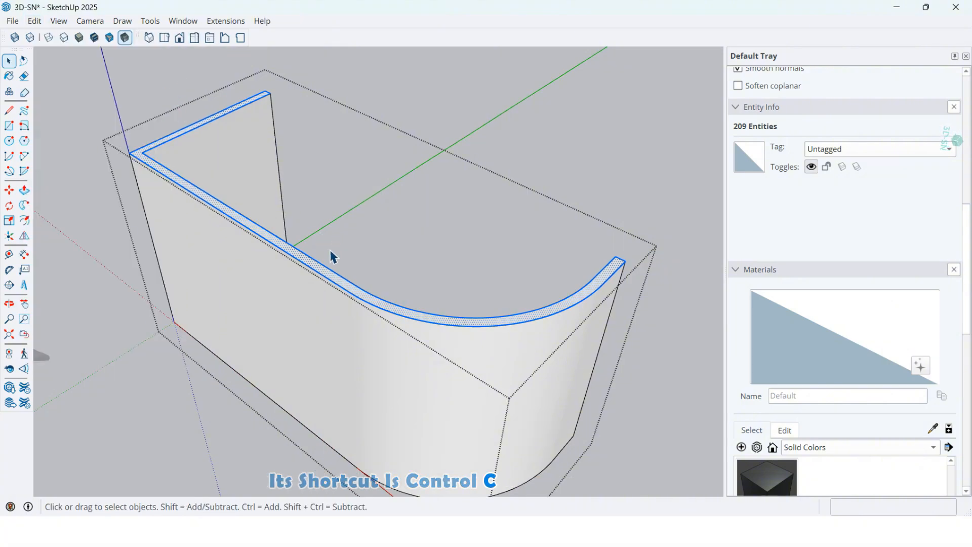
# Leave the wall group and paste the copied rim face in place outside it.
pyautogui.scroll(-1, 331, 251)
pyautogui.click(544, 161)
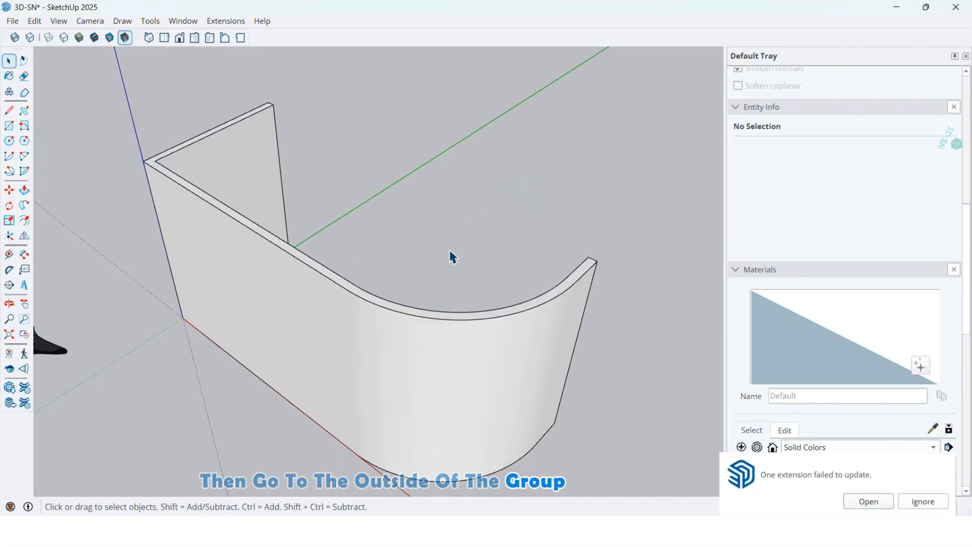
pyautogui.moveTo(471, 282); pyautogui.dragTo(479, 254, button='middle')
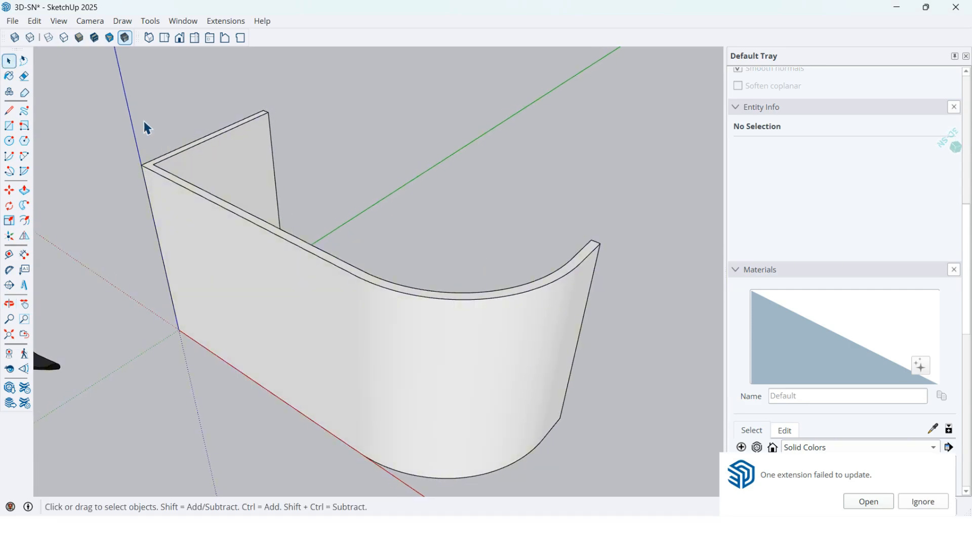
pyautogui.click(34, 21)
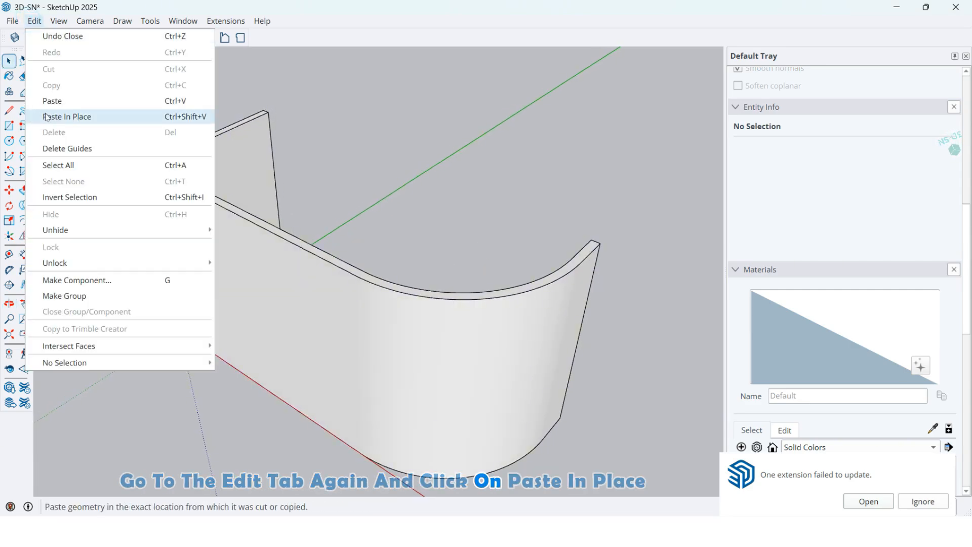
pyautogui.click(64, 117)
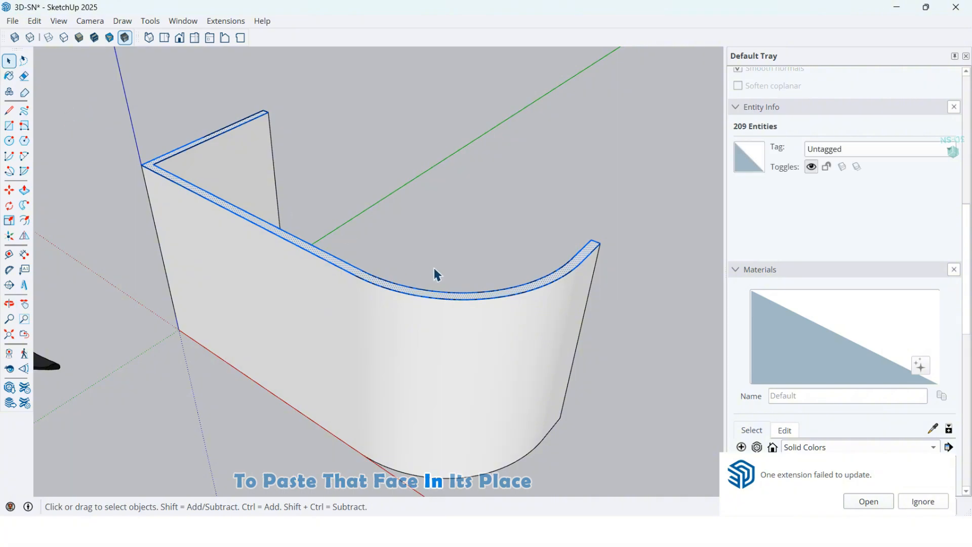
# Draw a 150 cm line between the two outer rim ends to close the desk's open back side.
pyautogui.moveTo(510, 283); pyautogui.dragTo(430, 306, button='middle')
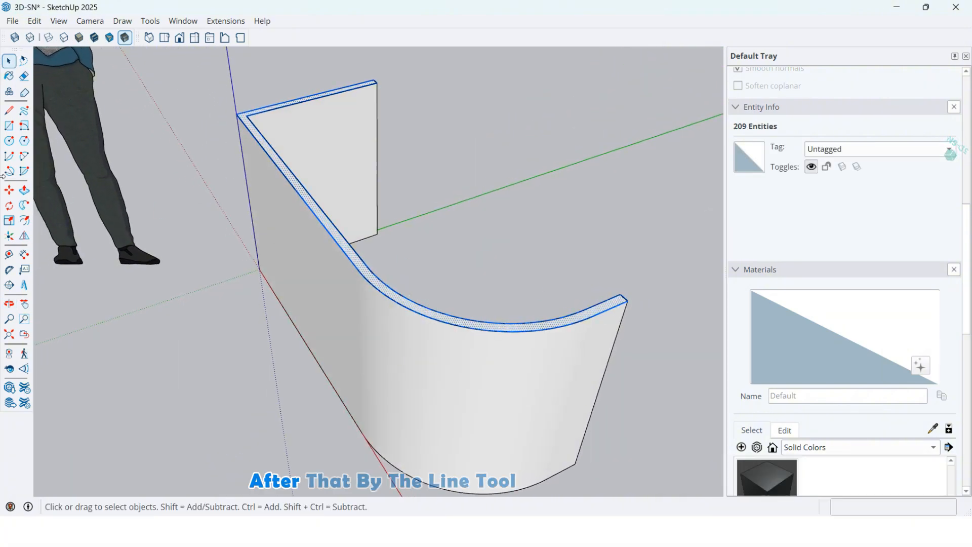
pyautogui.click(8, 112)
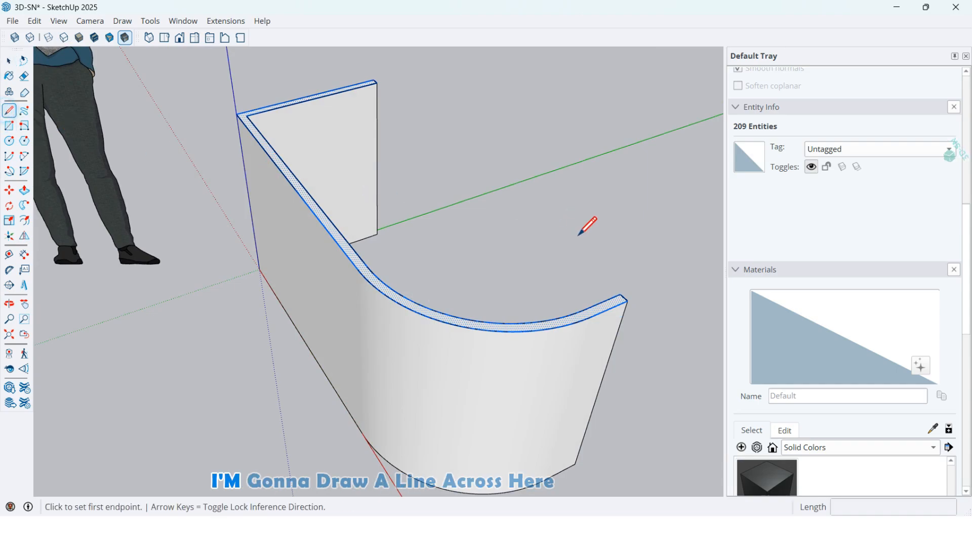
pyautogui.click(628, 300)
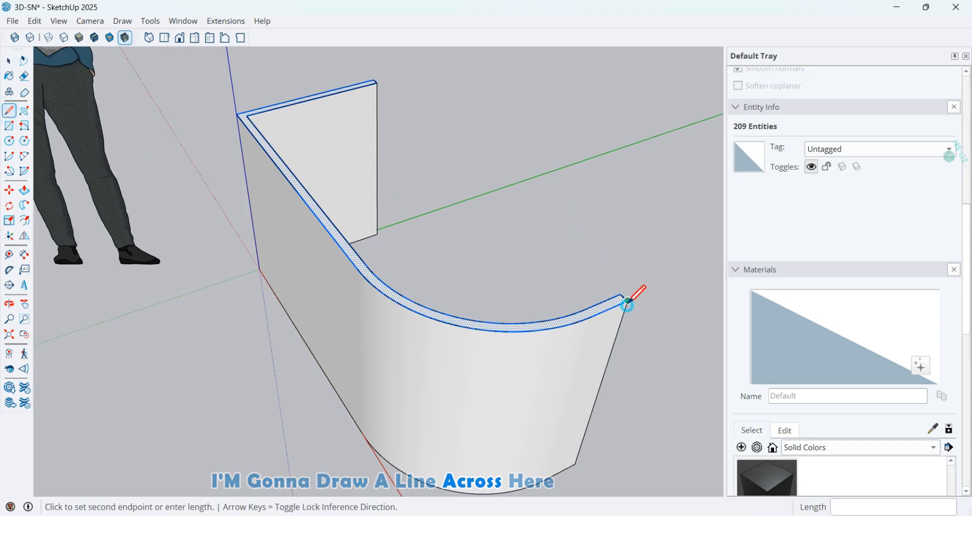
pyautogui.click(374, 79)
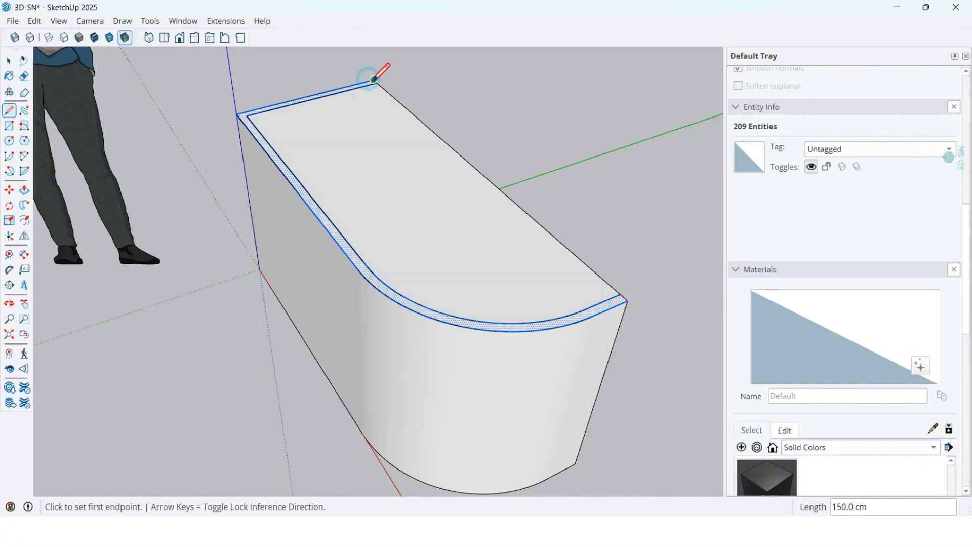
# Select the inner outline edges of the pasted top, excluding the face and the back line, and erase them.
pyautogui.scroll(2, 479, 276)
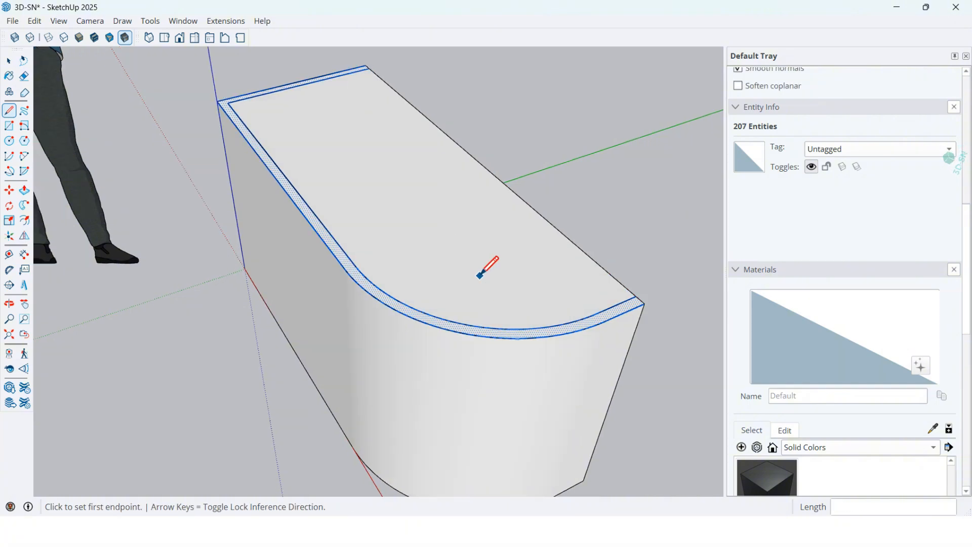
pyautogui.press('space')
pyautogui.doubleClick(554, 295)
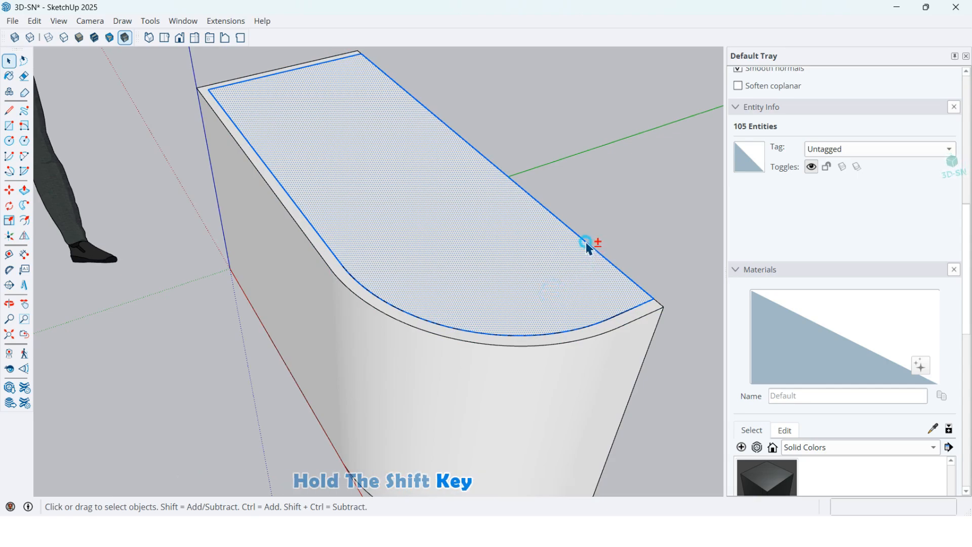
pyautogui.keyDown('shift'); pyautogui.click(586, 243); pyautogui.keyUp('shift')
pyautogui.keyDown('shift'); pyautogui.click(535, 276); pyautogui.keyUp('shift')
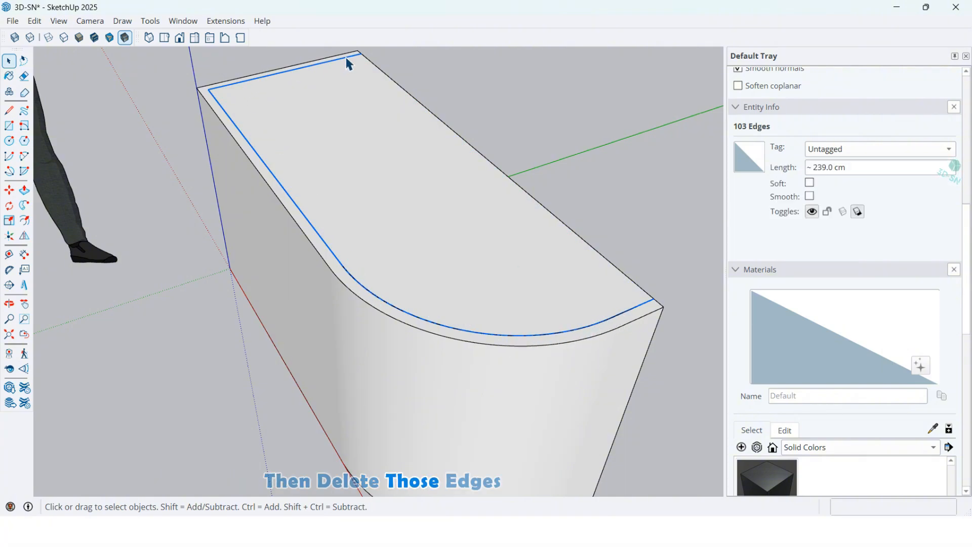
# Try extruding the merged top face upward about 14.9 cm, and undo the extrusion.
pyautogui.click(407, 234)
pyautogui.moveTo(415, 268); pyautogui.dragTo(494, 253, button='middle')
pyautogui.click(24, 190)
pyautogui.click(415, 224)
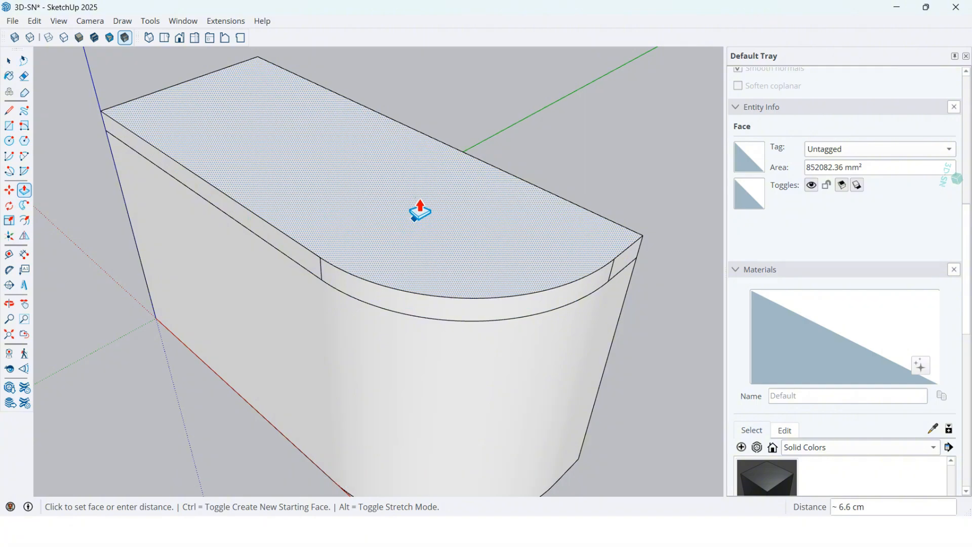
pyautogui.click(428, 178)
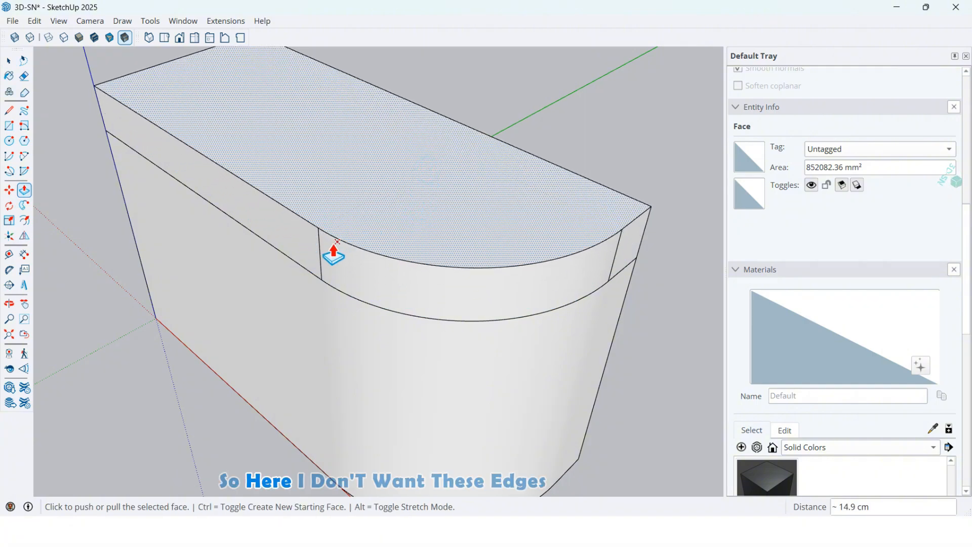
pyautogui.press('space')
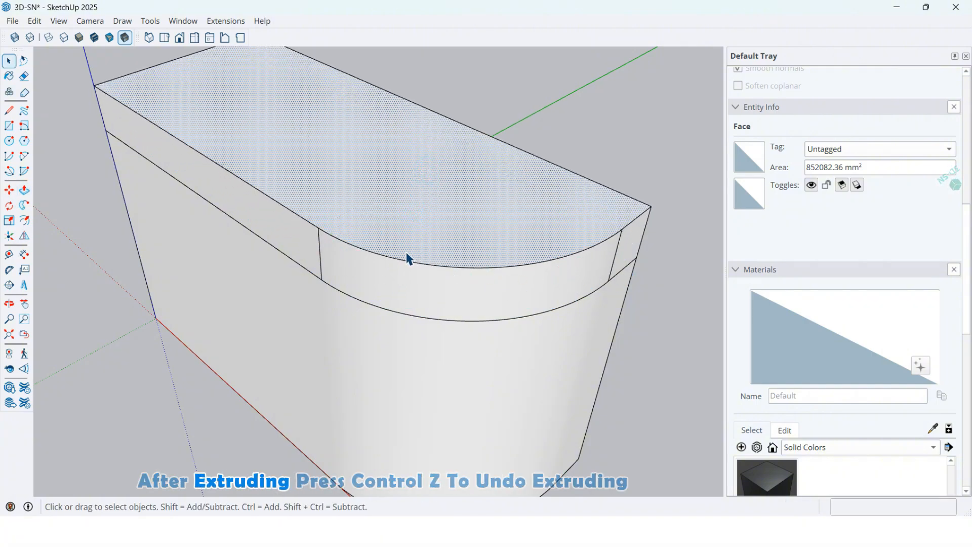
pyautogui.hotkey('ctrl', 'z')
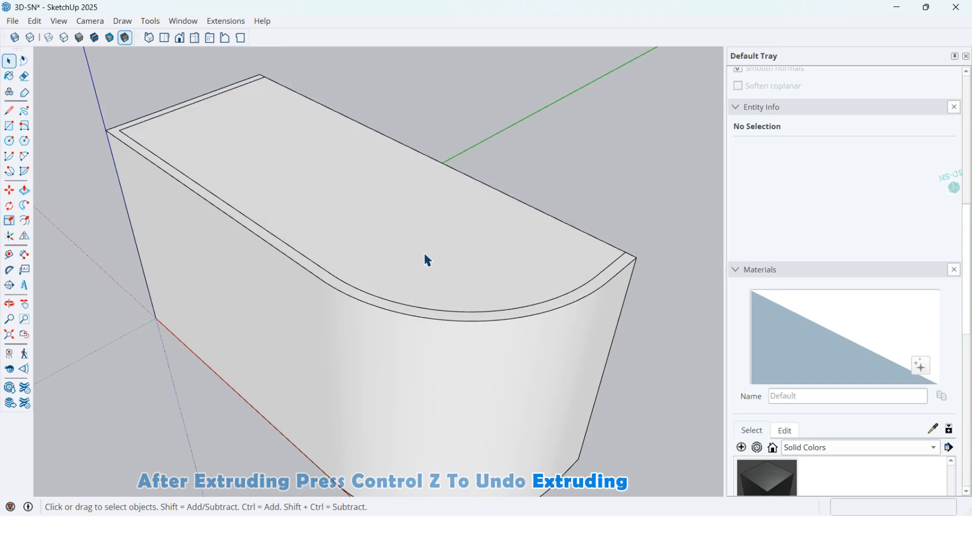
# Select the top face with all its bounding edges and weld the edges into one curve.
pyautogui.doubleClick(426, 255)
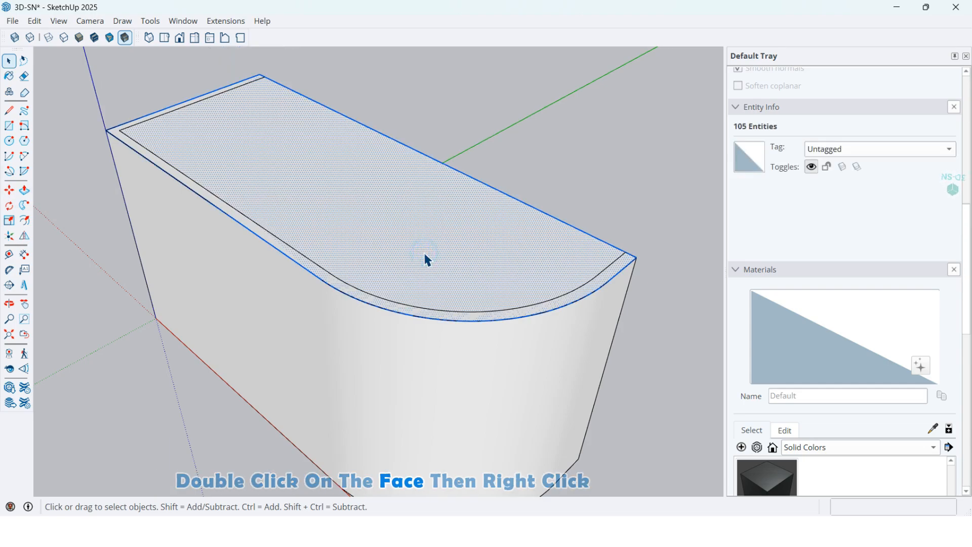
pyautogui.rightClick(427, 259)
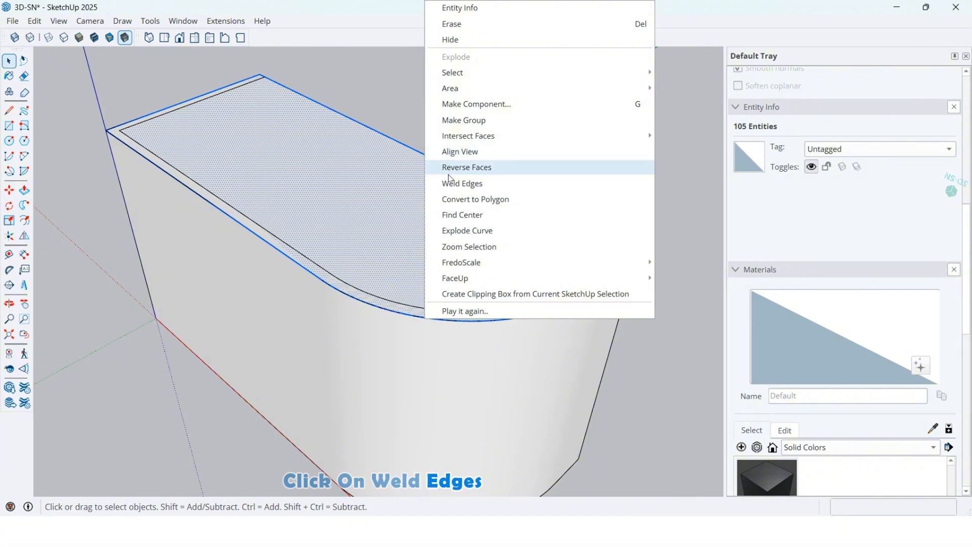
pyautogui.click(476, 183)
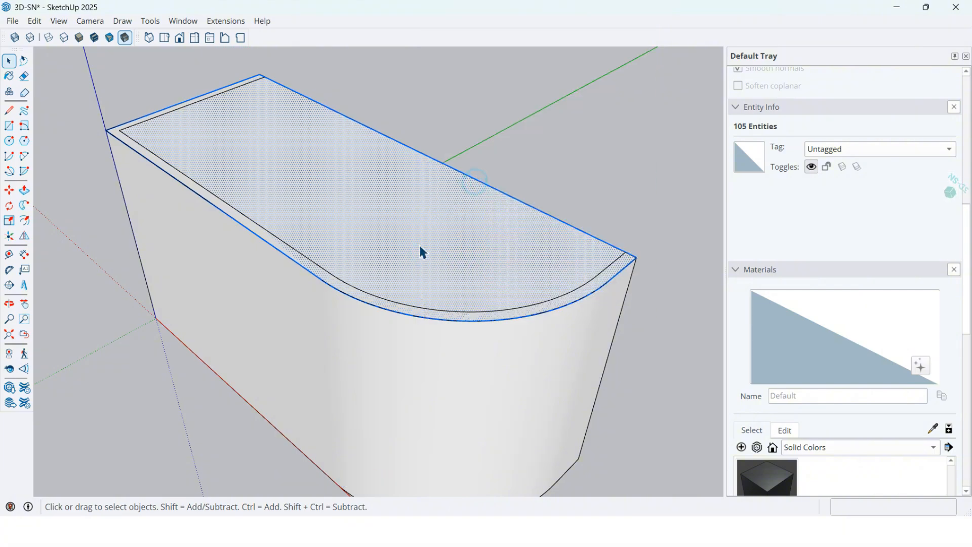
# Extrude the welded top face upward with Push/Pull.
pyautogui.click(422, 264)
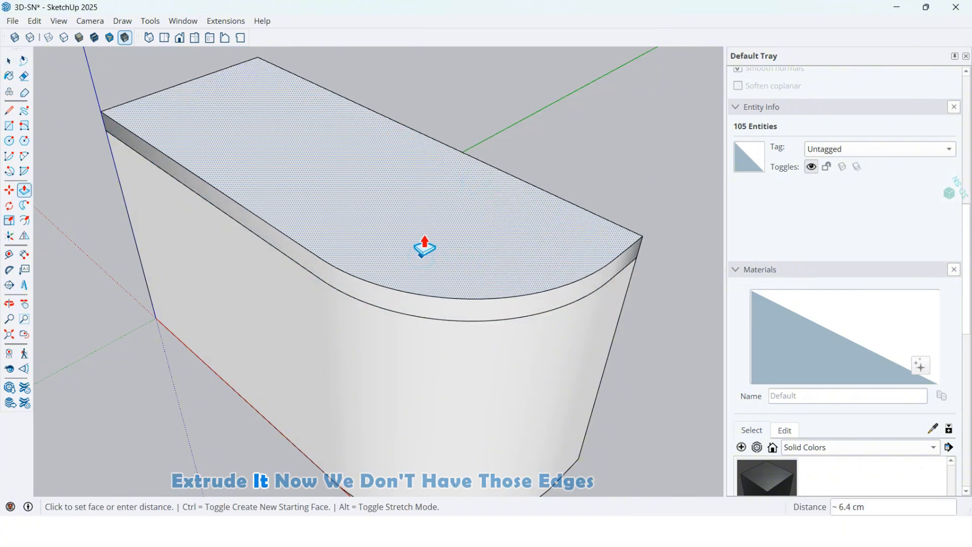
pyautogui.click(425, 247)
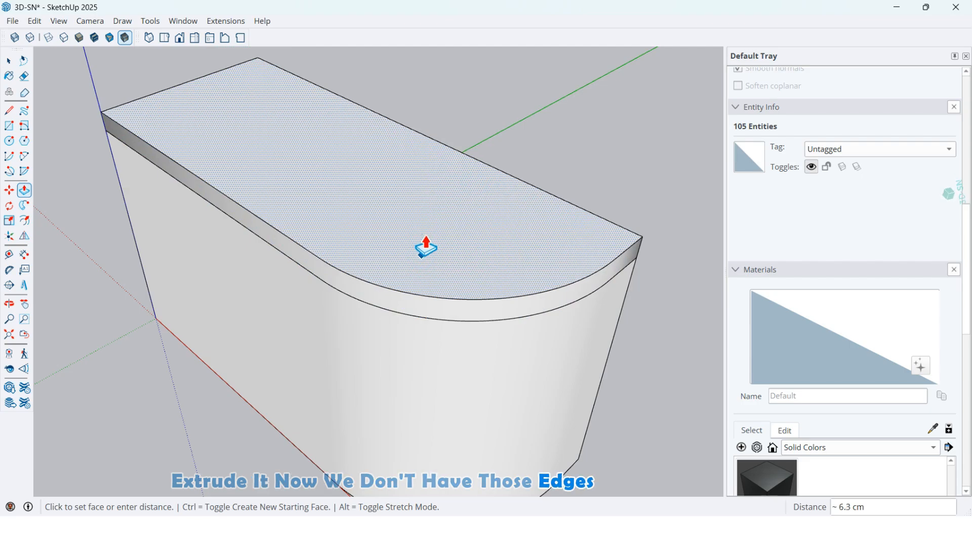
pyautogui.moveTo(423, 245); pyautogui.dragTo(443, 219, button='middle')
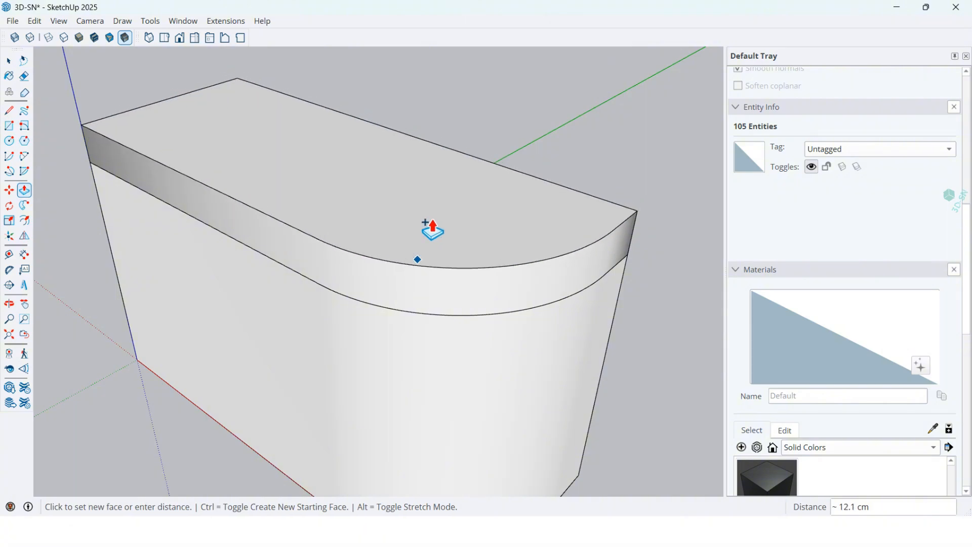
pyautogui.click(436, 237)
# Inspect the extruded slab's side surface from the back and front, and undo the extrusion and the weld.
pyautogui.moveTo(434, 235); pyautogui.dragTo(504, 315, button='middle')
pyautogui.press('space')
pyautogui.moveTo(439, 269); pyautogui.dragTo(440, 304, button='middle')
pyautogui.click(440, 304)
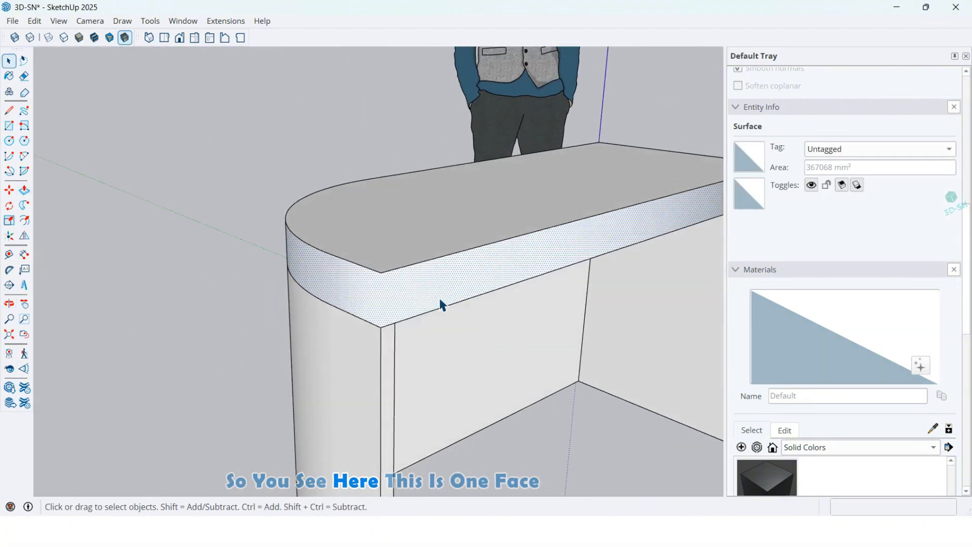
pyautogui.scroll(2, 346, 303)
pyautogui.moveTo(256, 306); pyautogui.dragTo(496, 388, button='middle')
pyautogui.scroll(-2, 496, 386)
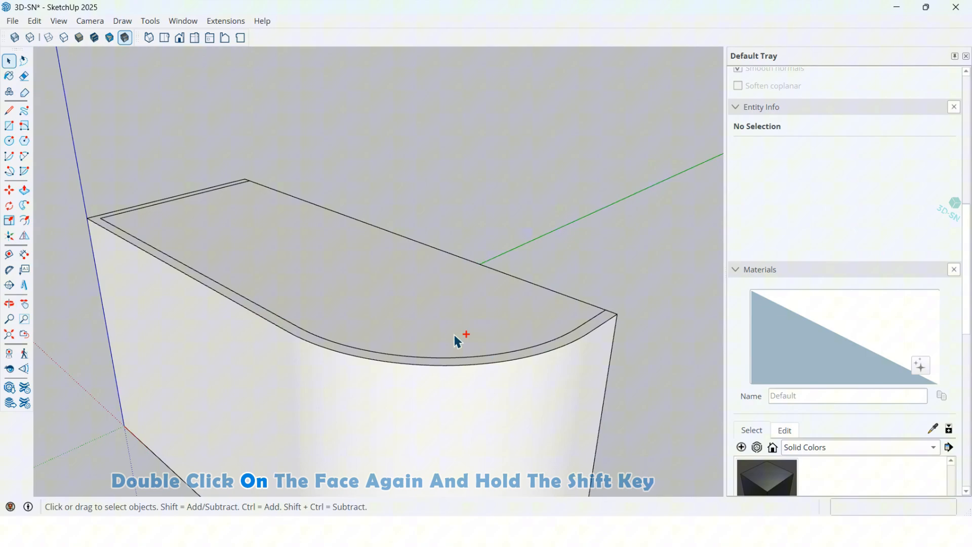
# Select only the long front edge and the curved edges of the top face's outline and weld them.
pyautogui.moveTo(454, 335)
pyautogui.mouseDown(button='middle')
pyautogui.moveTo(446, 320)
pyautogui.moveTo(449, 336)
pyautogui.mouseUp(button='middle')
pyautogui.doubleClick(446, 331)
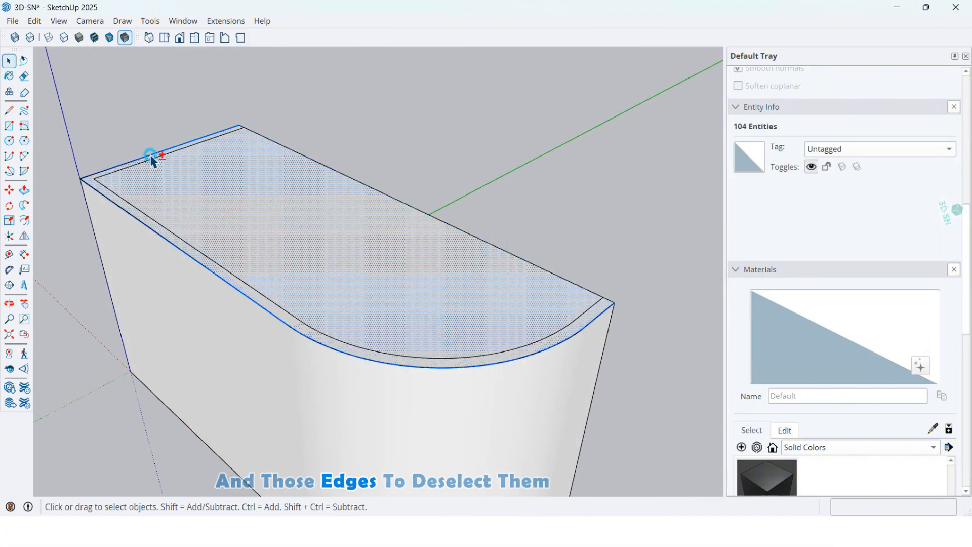
pyautogui.keyDown('shift'); pyautogui.click(395, 294); pyautogui.keyUp('shift')
pyautogui.scroll(3, 375, 360)
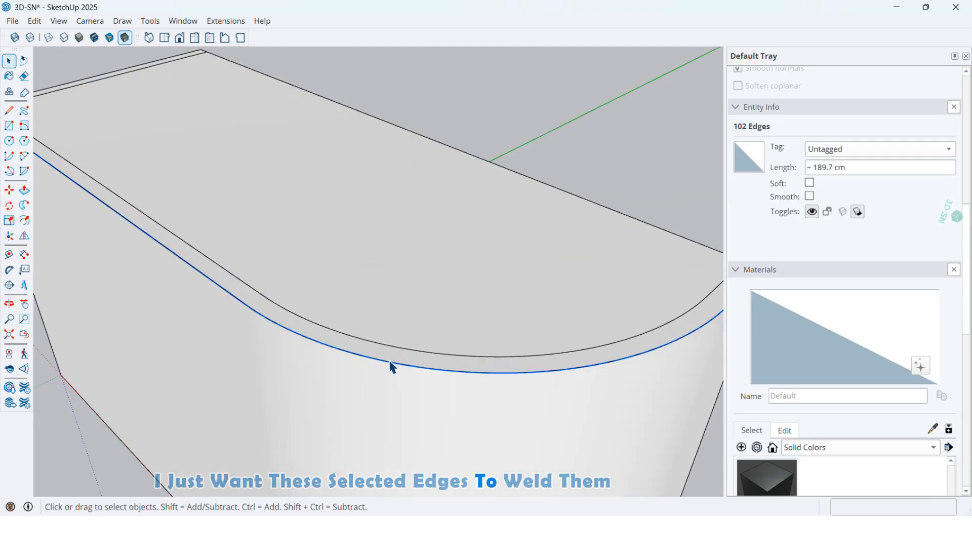
pyautogui.rightClick(393, 364)
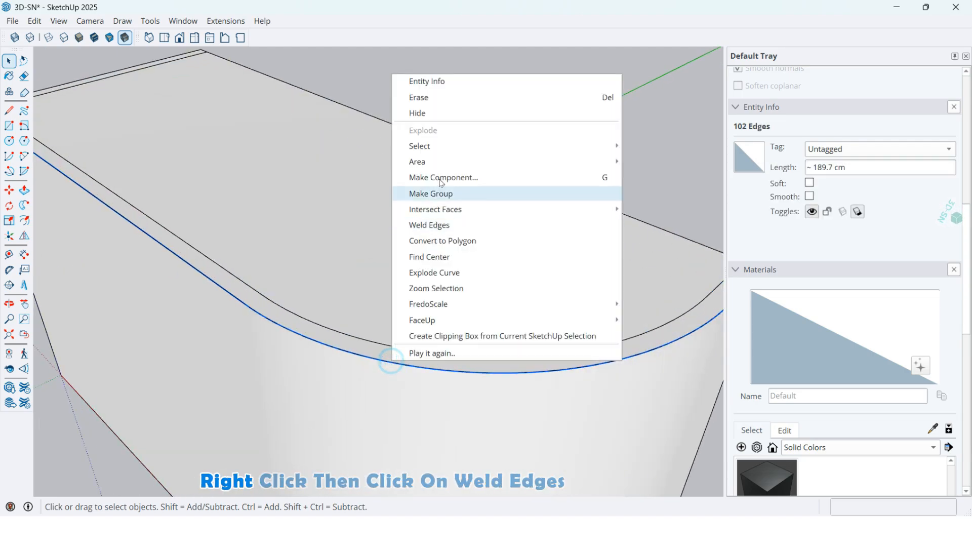
pyautogui.click(420, 224)
# Extrude the desk's top face upward 3 cm.
pyautogui.scroll(-3, 436, 278)
pyautogui.click(434, 278)
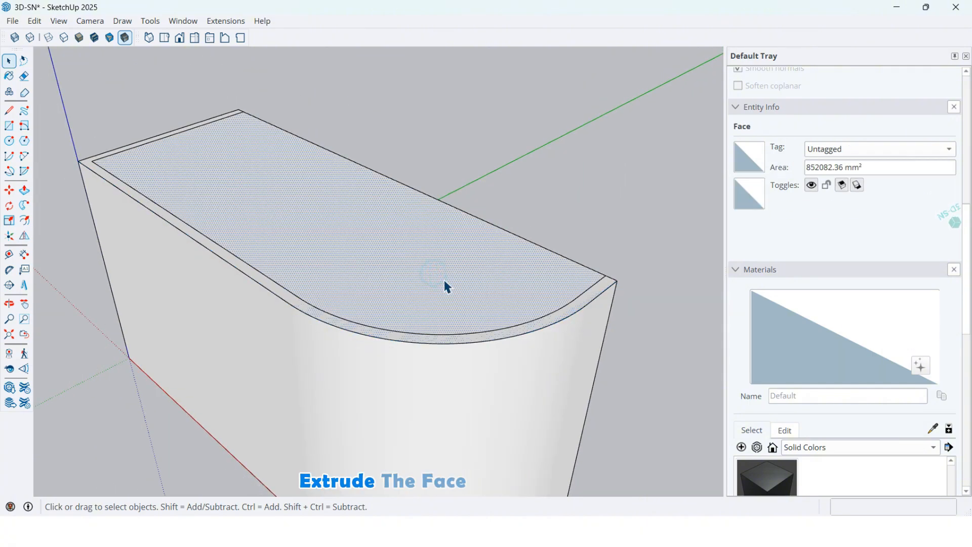
pyautogui.press('p')
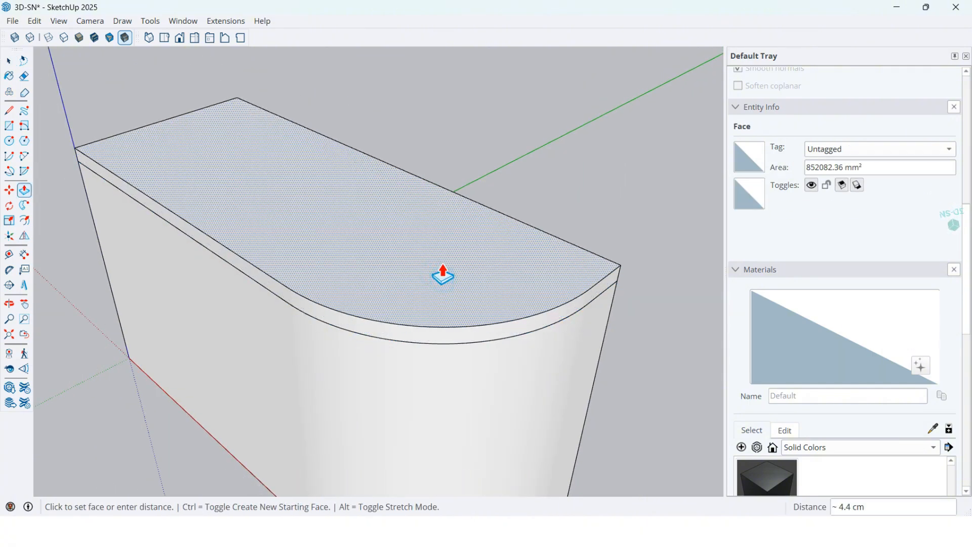
pyautogui.write('3')
pyautogui.press('Return')
# Examine the countertop's side faces from the back and front to check how they are divided at the corners.
pyautogui.moveTo(443, 278); pyautogui.dragTo(87, 181, button='middle')
pyautogui.scroll(3, 459, 350)
pyautogui.press('space')
pyautogui.click(473, 376)
pyautogui.scroll(-2, 550, 378)
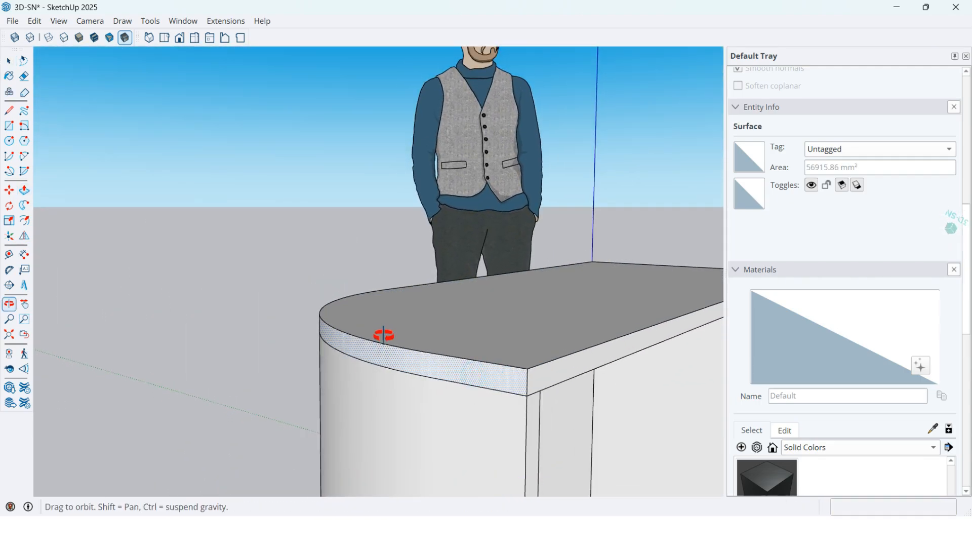
pyautogui.moveTo(382, 334); pyautogui.dragTo(771, 369, button='middle')
pyautogui.scroll(-2, 672, 386)
pyautogui.moveTo(474, 353); pyautogui.dragTo(495, 345, button='middle')
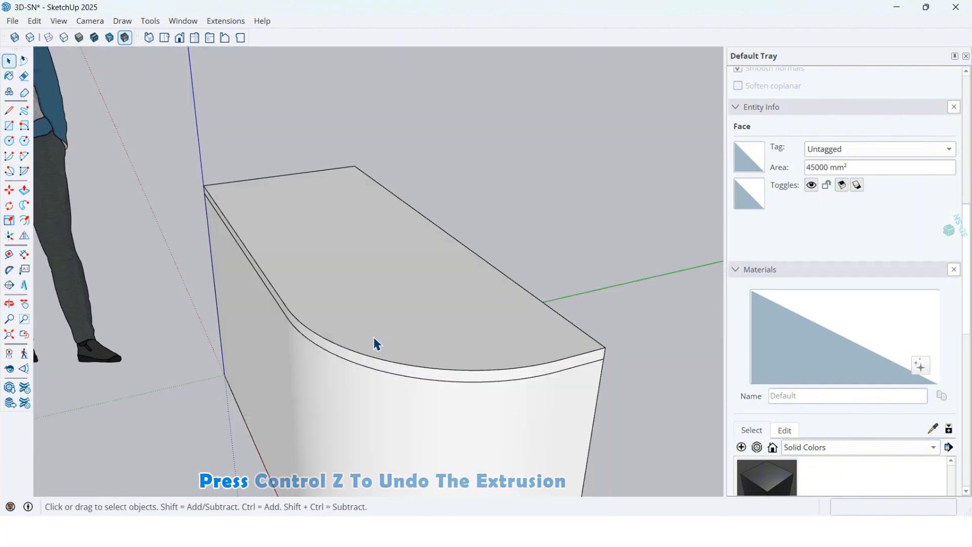
# Undo the top face's extrusion and select the welded curve along the front of its outline.
pyautogui.hotkey('ctrl', 'z')
pyautogui.scroll(2, 363, 352)
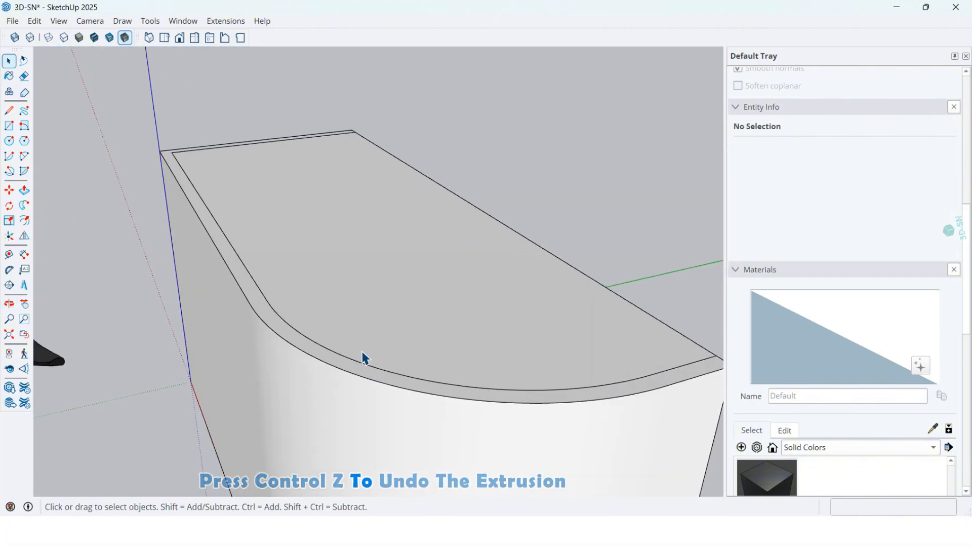
pyautogui.click(353, 378)
pyautogui.moveTo(335, 348); pyautogui.dragTo(360, 393, button='middle')
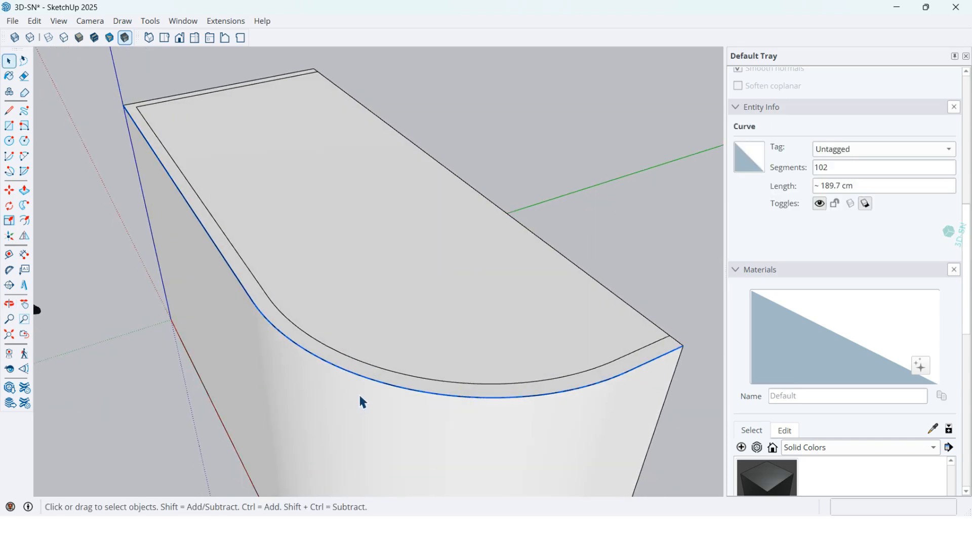
# Offset the whole outline of the desk's top face outward 2 cm, and delete the original inner face with its connected edges.
pyautogui.doubleClick(401, 357)
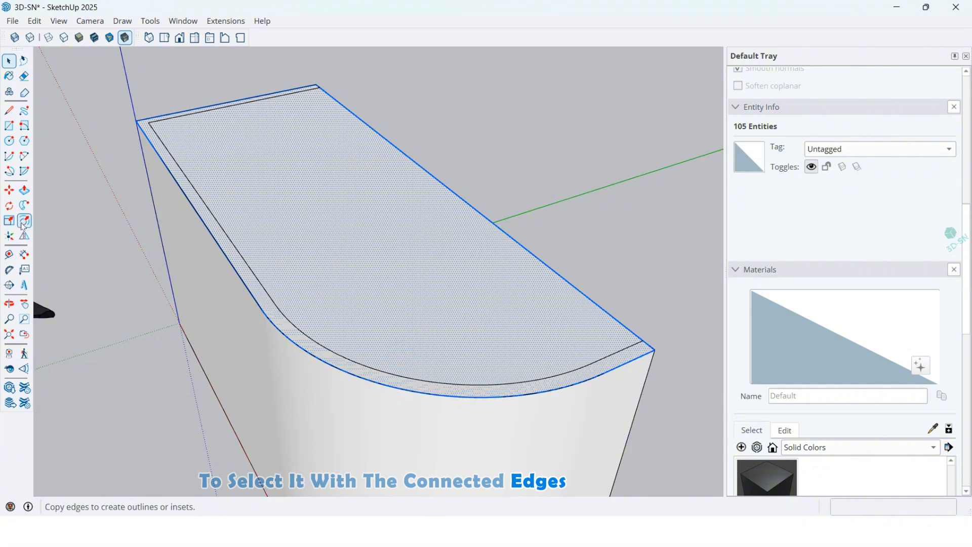
pyautogui.click(399, 389)
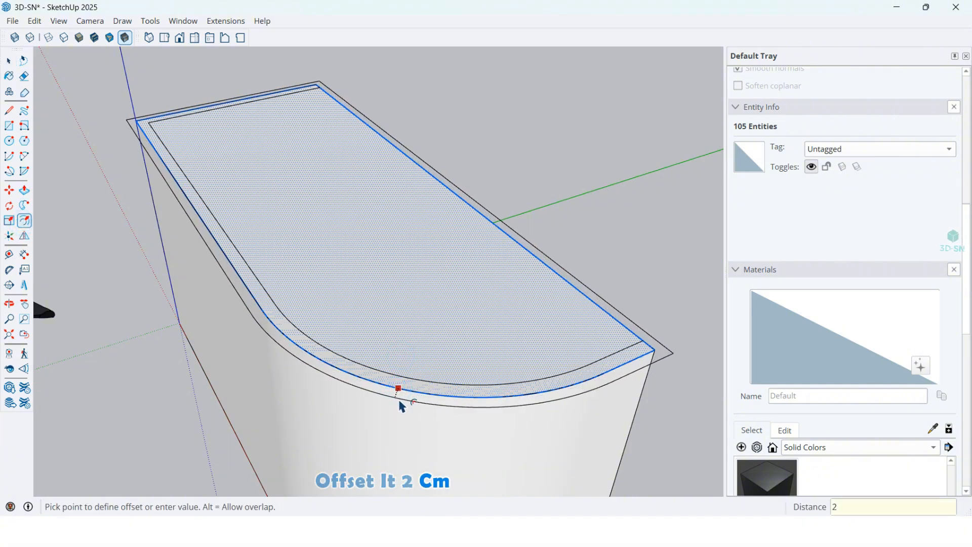
pyautogui.write('2')
pyautogui.press('Return')
pyautogui.moveTo(423, 391)
pyautogui.mouseDown(button='middle')
pyautogui.moveTo(390, 380)
pyautogui.moveTo(415, 363)
pyautogui.moveTo(441, 393)
pyautogui.mouseUp(button='middle')
pyautogui.press('space')
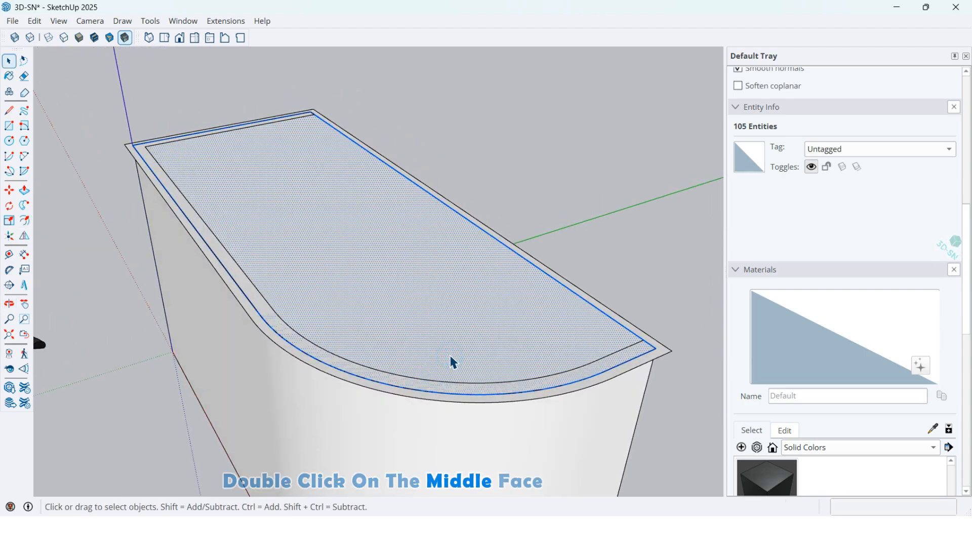
pyautogui.press('Delete')
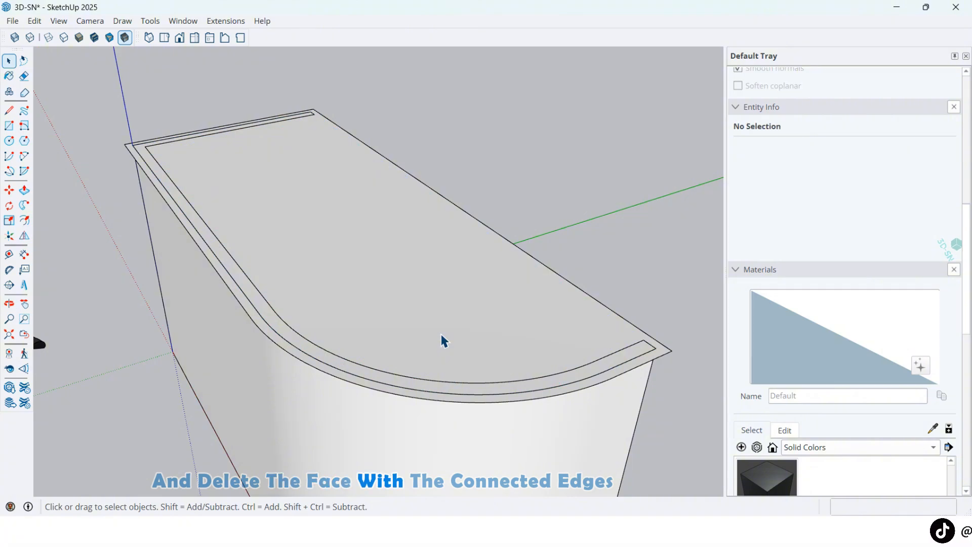
# Extrude the enlarged top face upward 3 cm to form the overhanging countertop.
pyautogui.press('p')
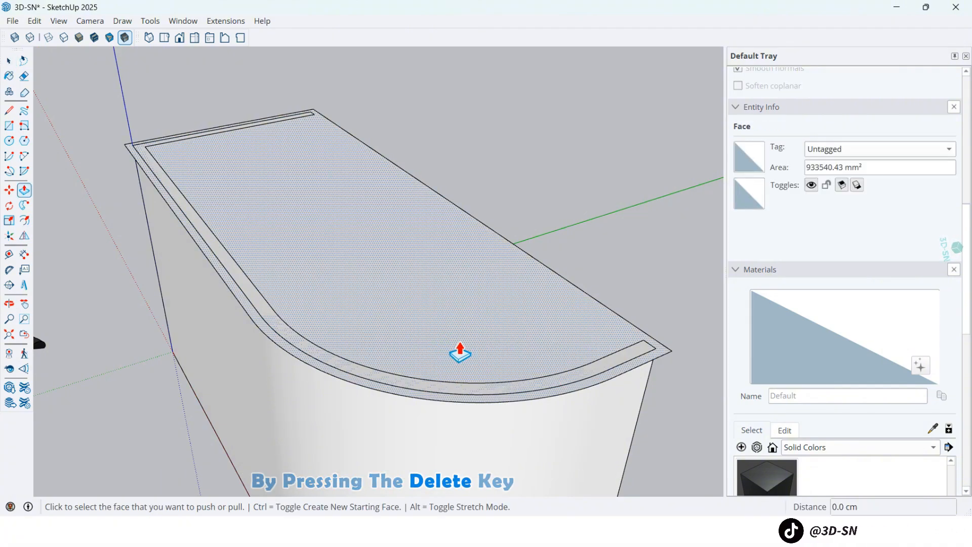
pyautogui.click(460, 350)
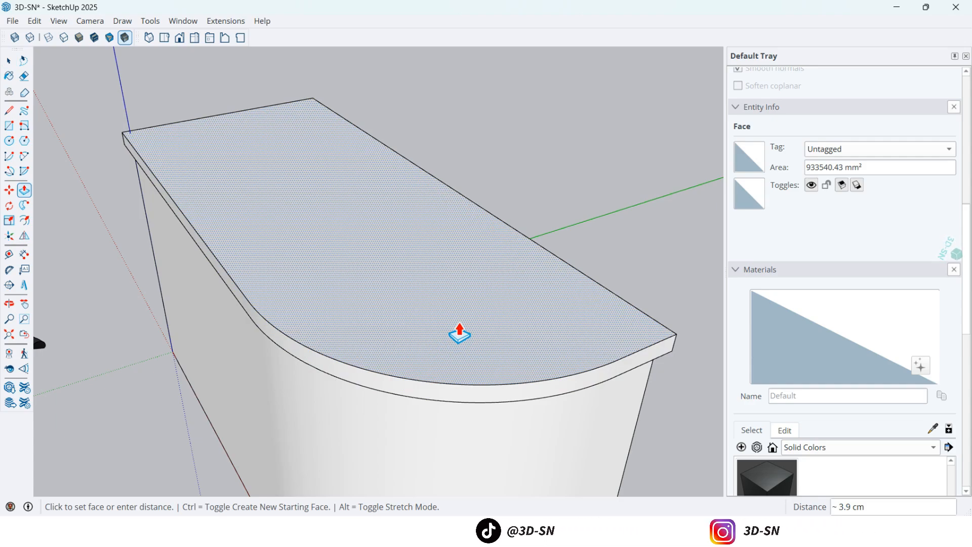
pyautogui.moveTo(389, 341); pyautogui.dragTo(419, 324, button='middle')
pyautogui.scroll(-2, 420, 334)
# Select all connected geometry of the countertop slab and make it a group.
pyautogui.press('space')
pyautogui.tripleClick(421, 347)
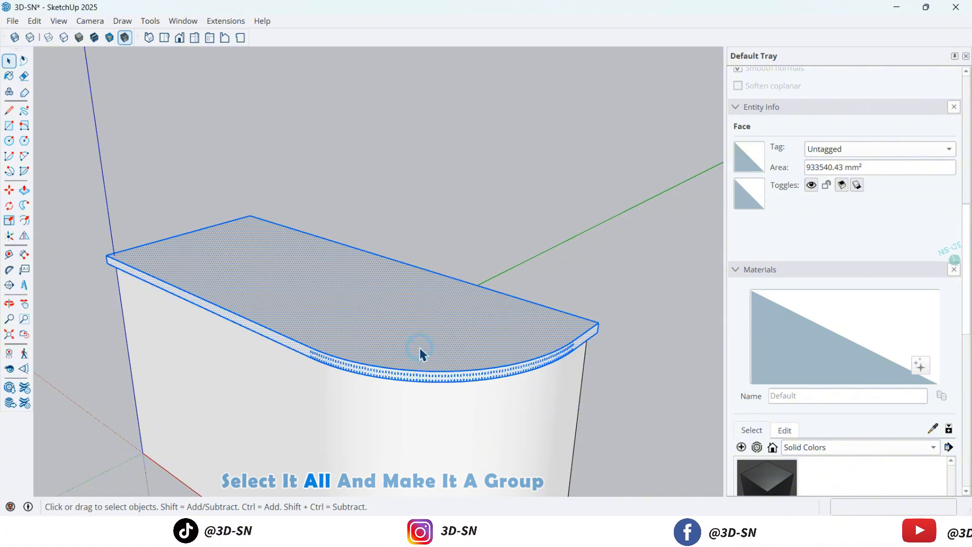
pyautogui.rightClick(421, 348)
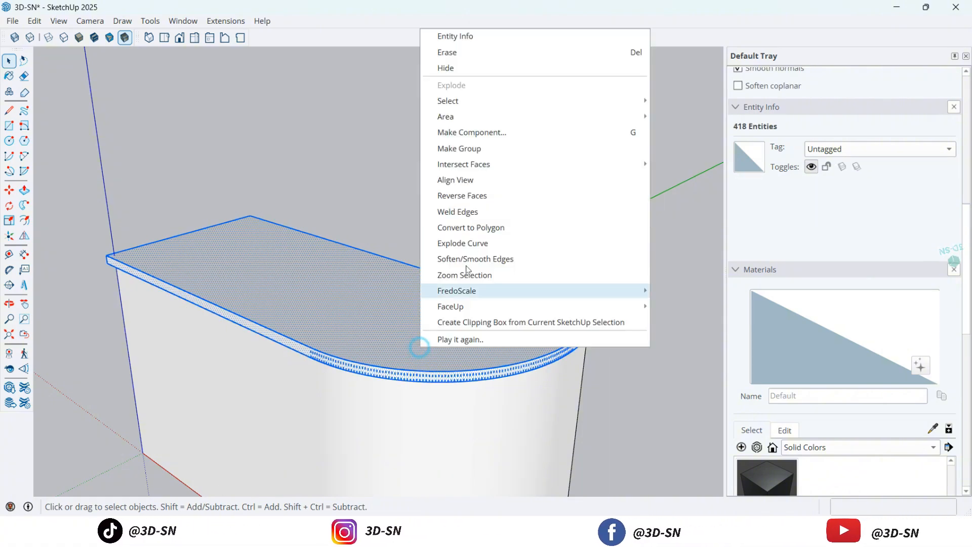
pyautogui.click(484, 154)
pyautogui.click(515, 257)
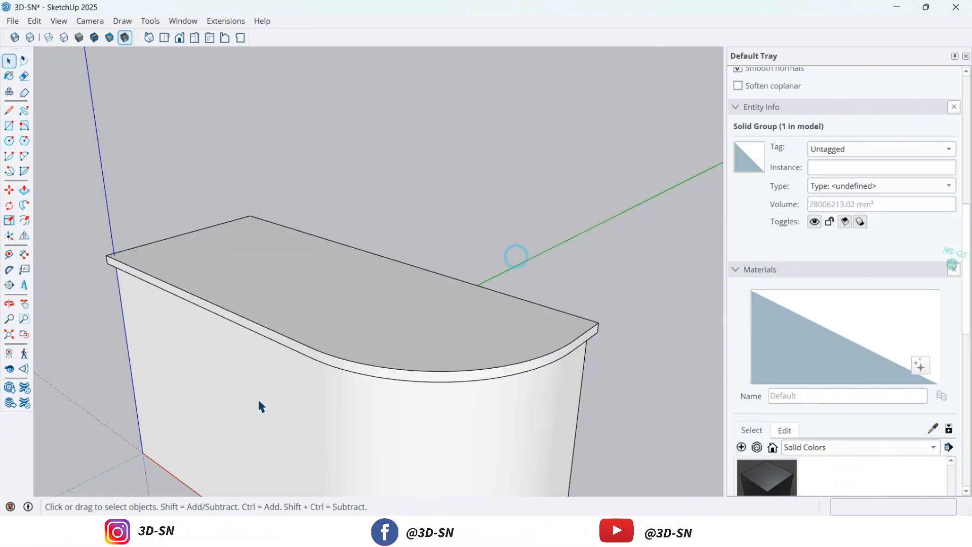
# Inside the countertop group, draw a rounding arc about 1.8 cm across on the back side face's upper corner at the curved end.
pyautogui.moveTo(490, 343); pyautogui.dragTo(96, 292, button='middle')
pyautogui.scroll(-4, 542, 326)
pyautogui.scroll(8, 257, 302)
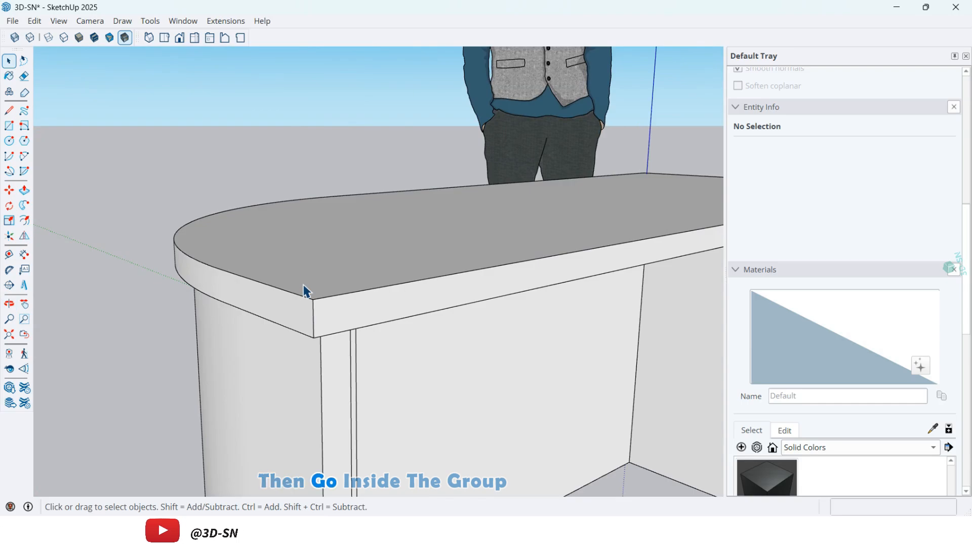
pyautogui.doubleClick(304, 291)
pyautogui.scroll(3, 304, 291)
pyautogui.press('a')
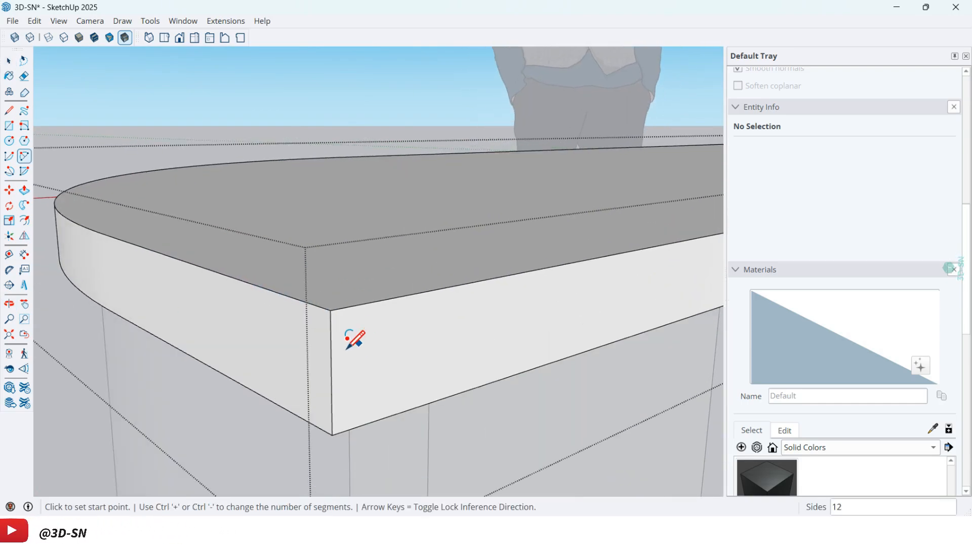
pyautogui.click(332, 363)
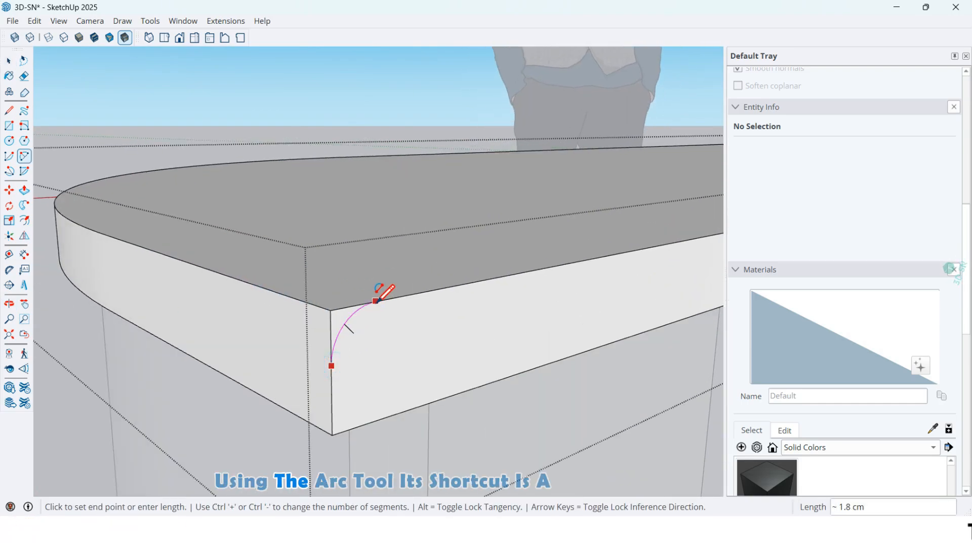
pyautogui.moveTo(377, 302); pyautogui.dragTo(367, 341, button='middle')
pyautogui.click(367, 340)
pyautogui.press('space')
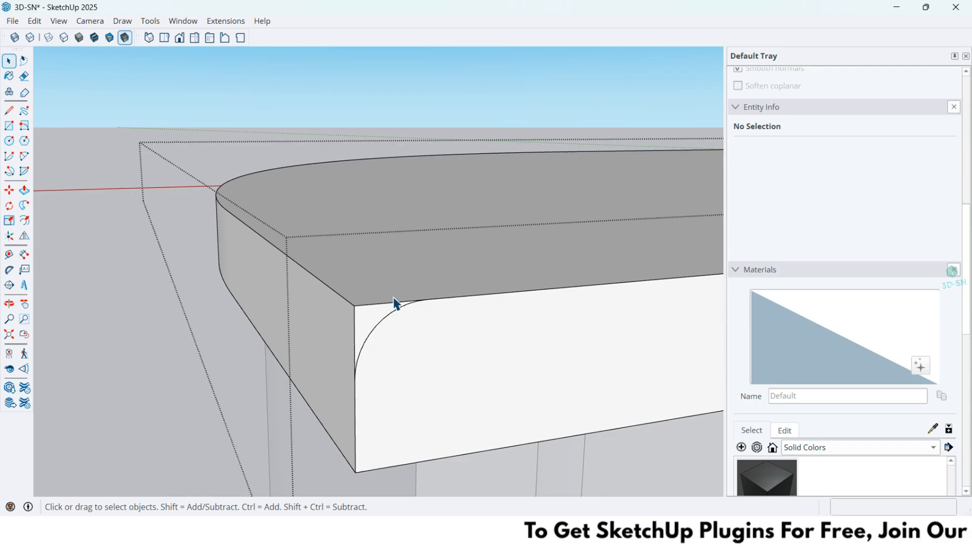
# Sweep the small corner profile along the countertop's top outline with Follow Me to round its upper edge.
pyautogui.doubleClick(377, 269)
pyautogui.moveTo(199, 311); pyautogui.dragTo(359, 304, button='middle')
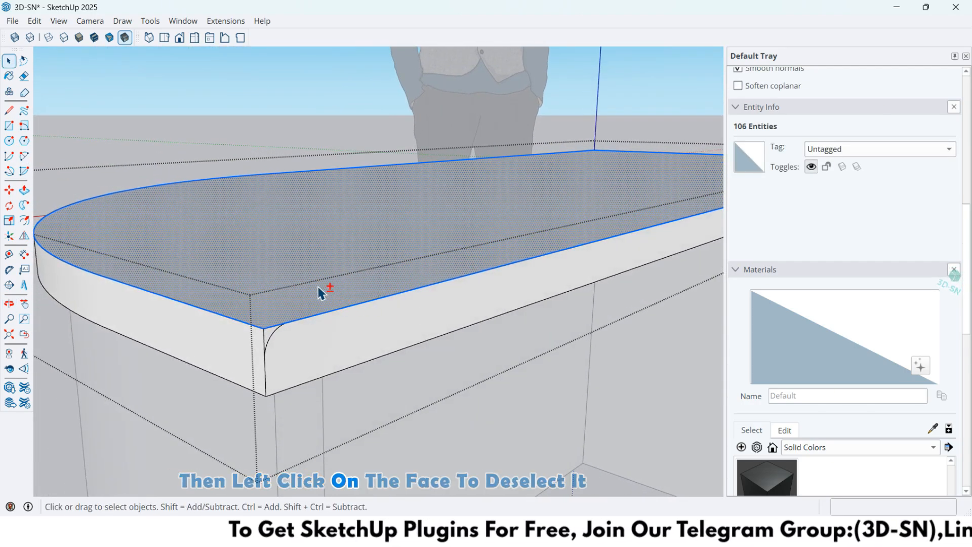
pyautogui.keyDown('shift'); pyautogui.click(412, 282); pyautogui.keyUp('shift')
pyautogui.moveTo(411, 281); pyautogui.dragTo(260, 311, button='middle')
pyautogui.scroll(4, 261, 311)
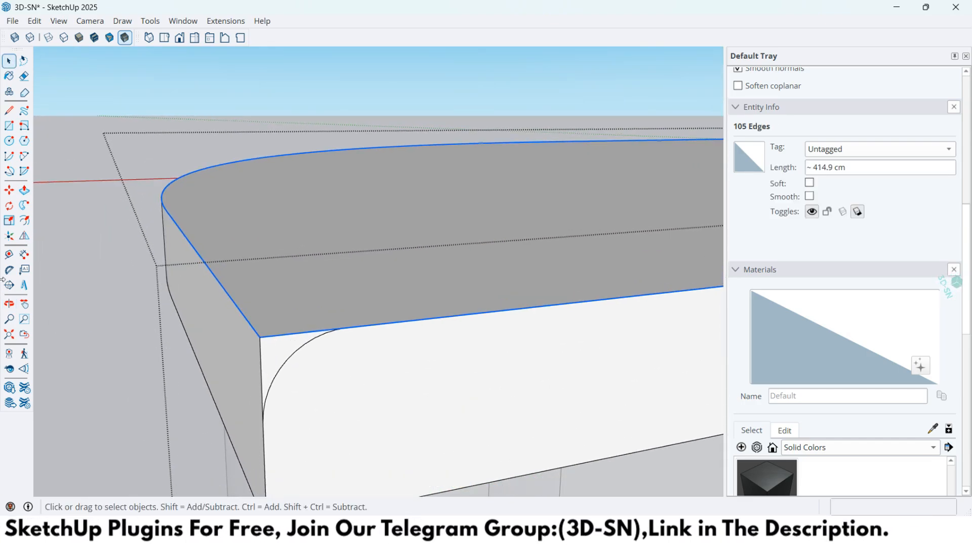
pyautogui.click(24, 207)
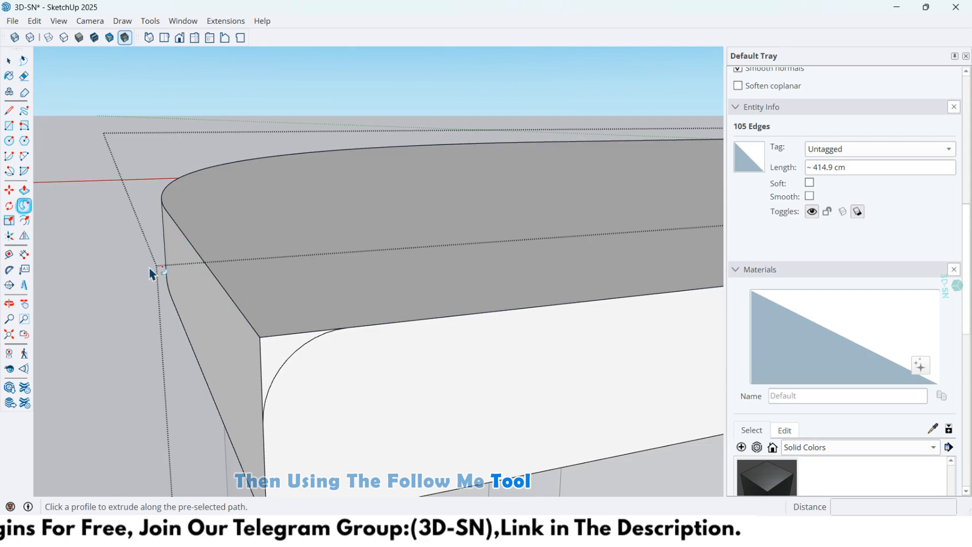
pyautogui.click(285, 348)
pyautogui.scroll(-6, 428, 352)
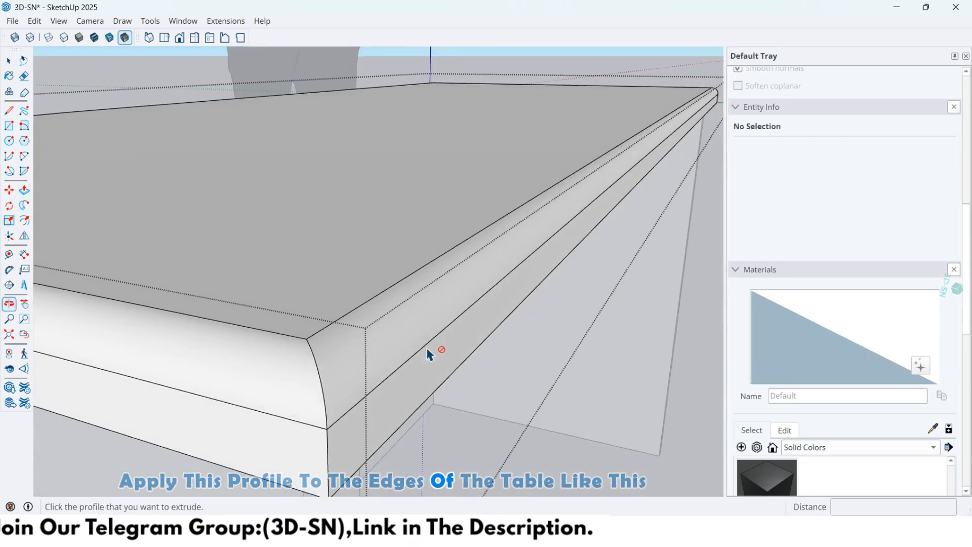
pyautogui.moveTo(354, 390); pyautogui.dragTo(572, 368, button='middle')
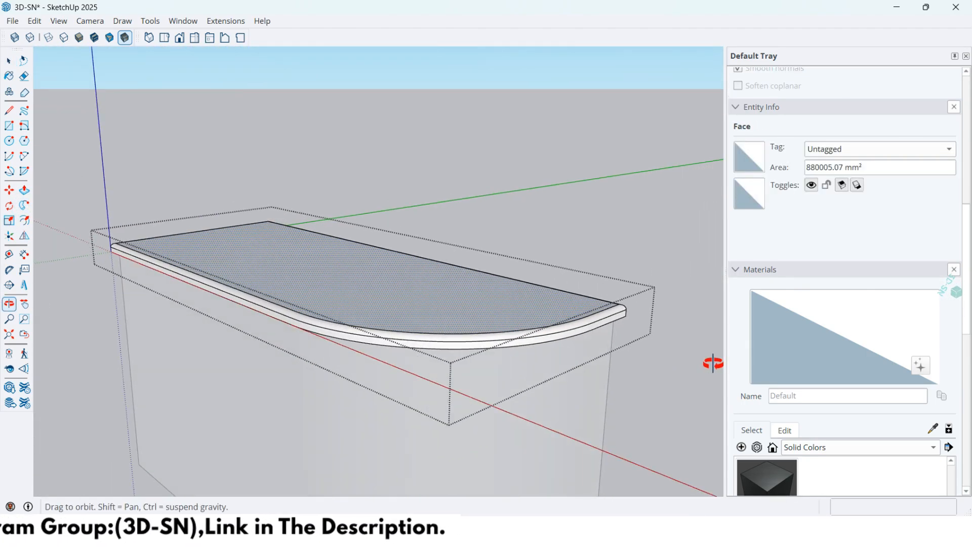
pyautogui.press('space')
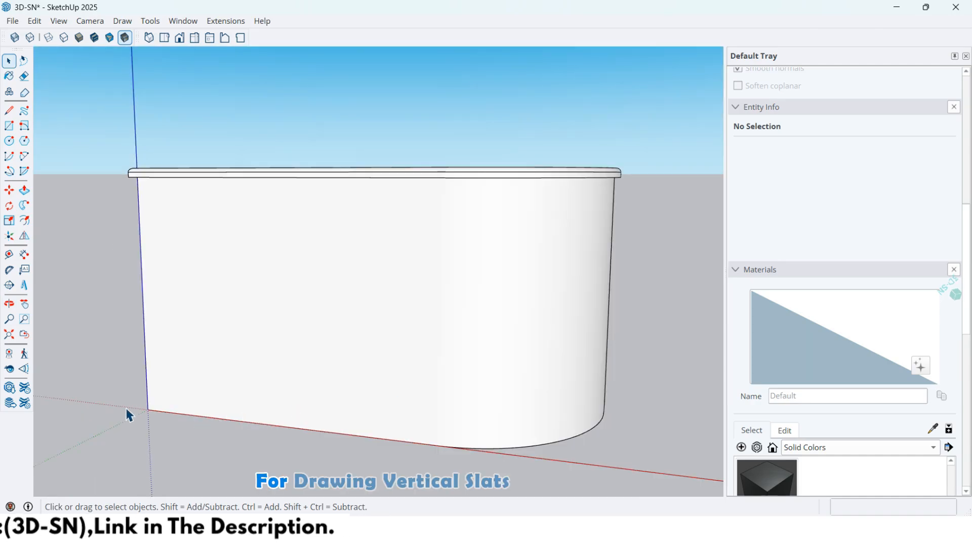
# Draw a 3 by 2 cm rectangle on the ground at the front wall's lower corner, starting at the origin.
pyautogui.scroll(6, 132, 410)
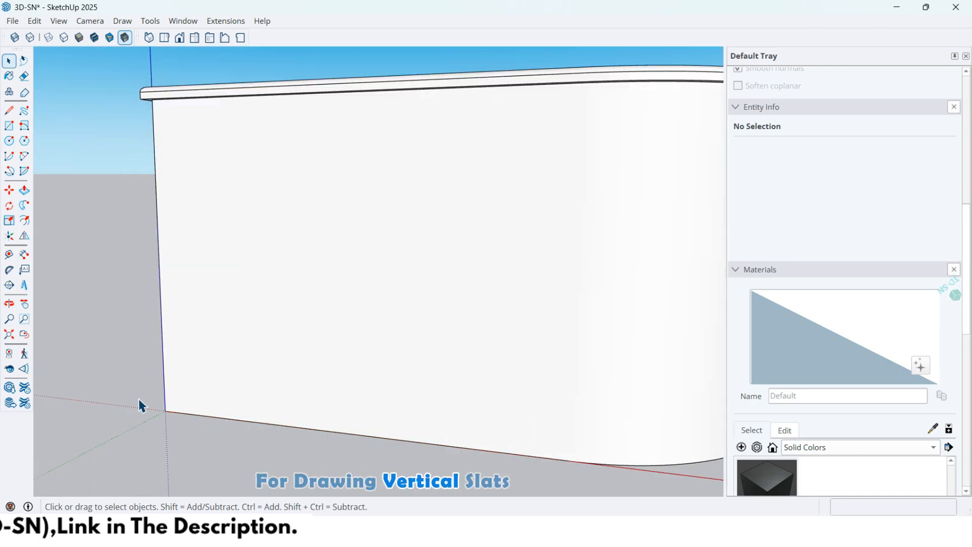
pyautogui.moveTo(190, 398); pyautogui.dragTo(289, 425, button='middle')
pyautogui.press('r')
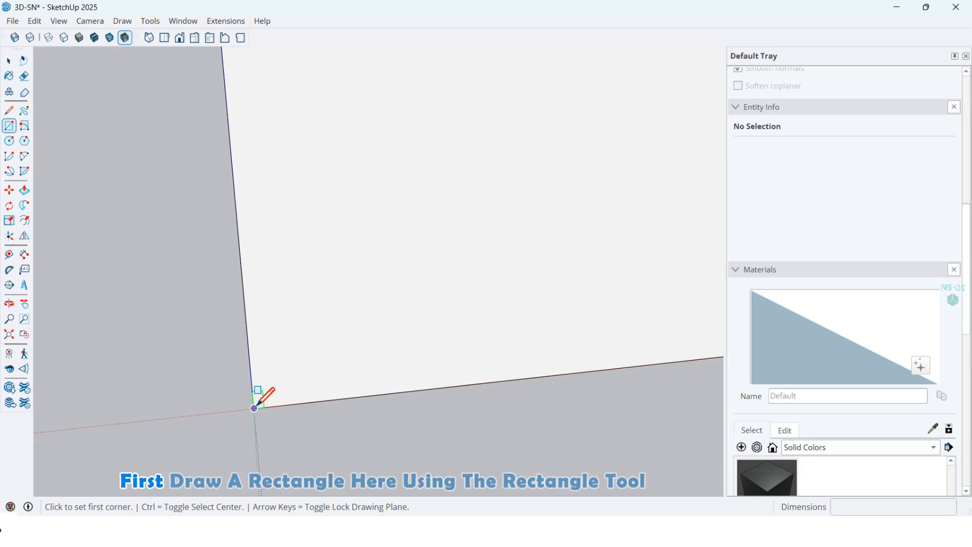
pyautogui.click(255, 408)
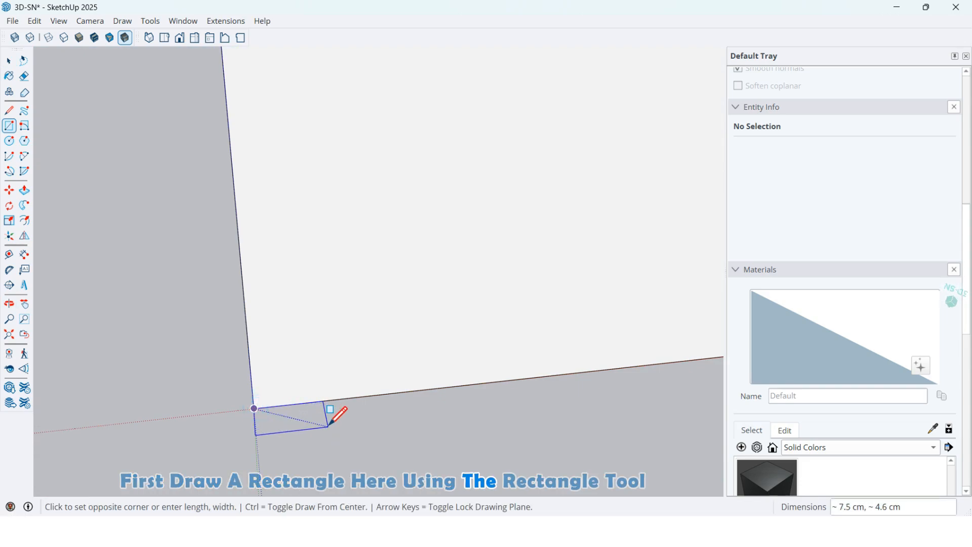
pyautogui.write('3,2')
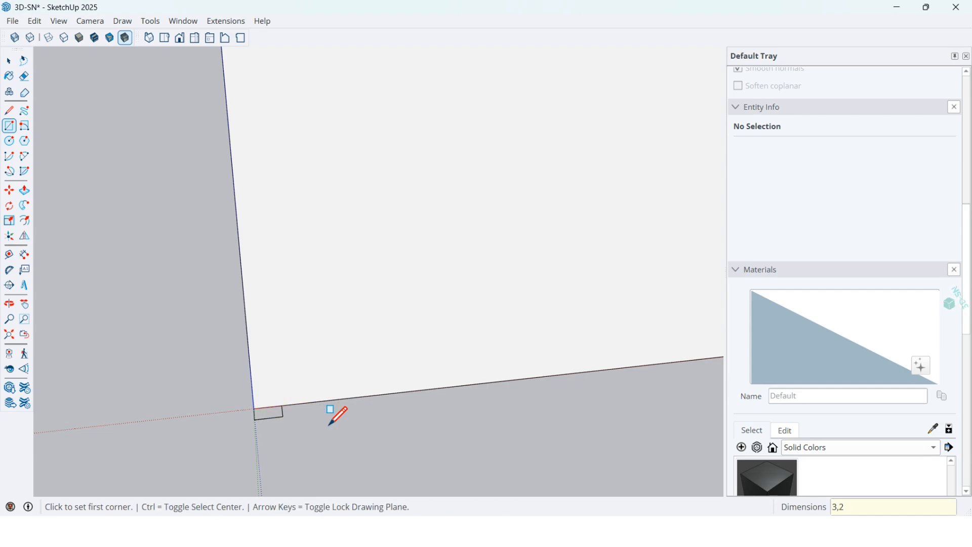
# Round the two outer corners of the small rectangle with arcs of about 0.8 cm radius.
pyautogui.scroll(2, 290, 413)
pyautogui.moveTo(258, 416); pyautogui.dragTo(337, 401, button='middle')
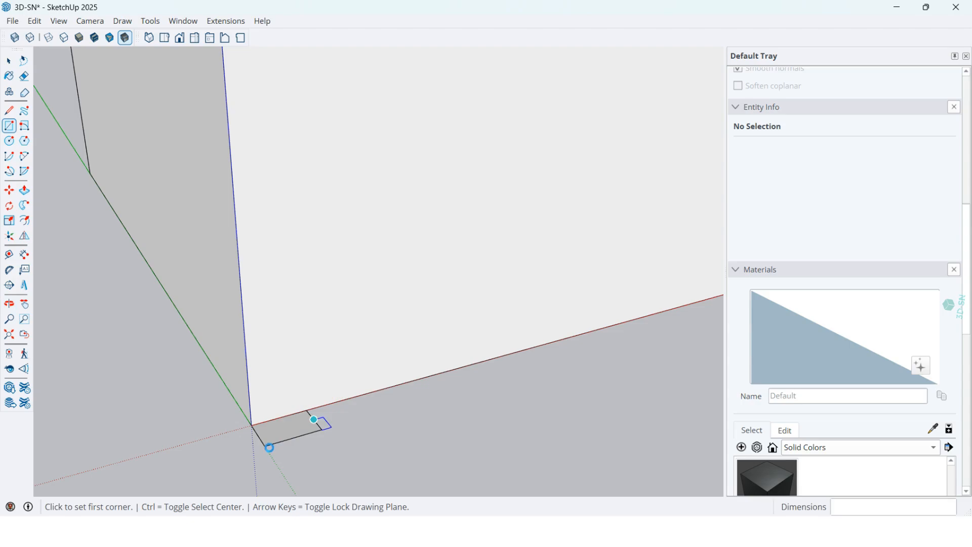
pyautogui.scroll(1, 270, 448)
pyautogui.moveTo(299, 429); pyautogui.dragTo(244, 488, button='middle')
pyautogui.scroll(6, 248, 446)
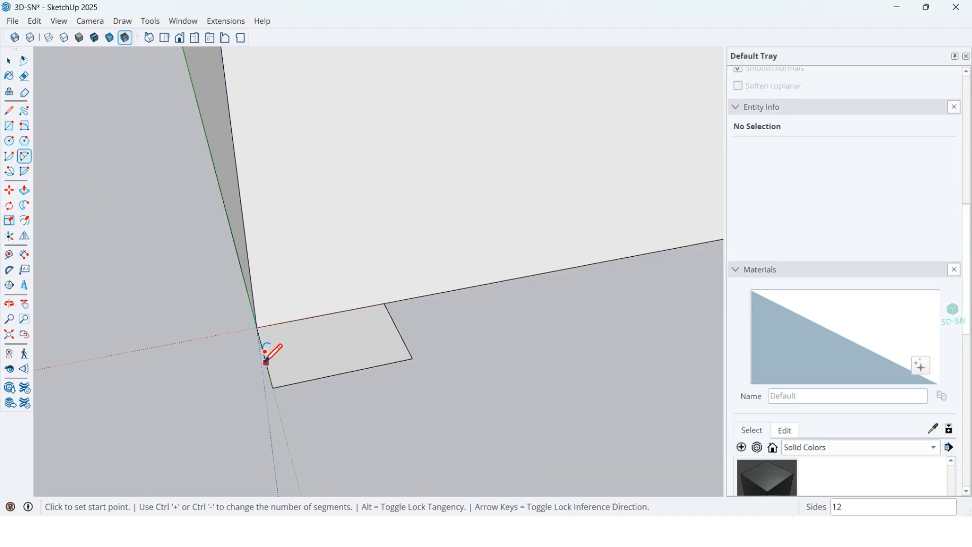
pyautogui.click(266, 362)
pyautogui.click(310, 379)
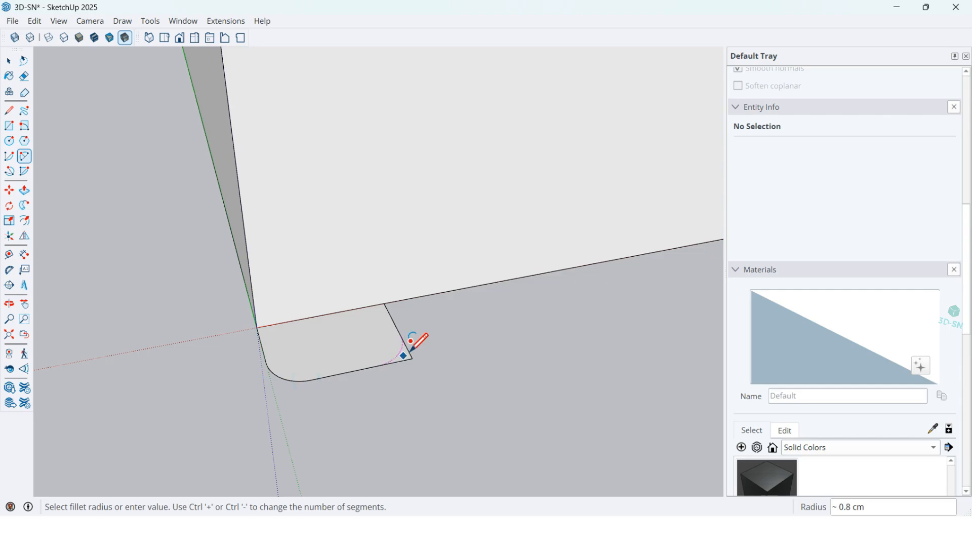
pyautogui.scroll(-2, 432, 433)
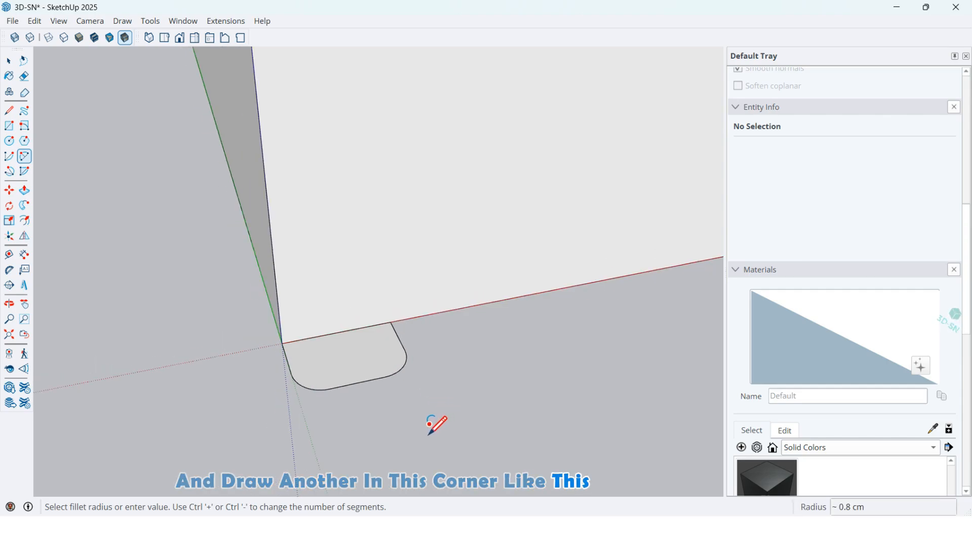
pyautogui.moveTo(431, 432); pyautogui.dragTo(230, 325, button='middle')
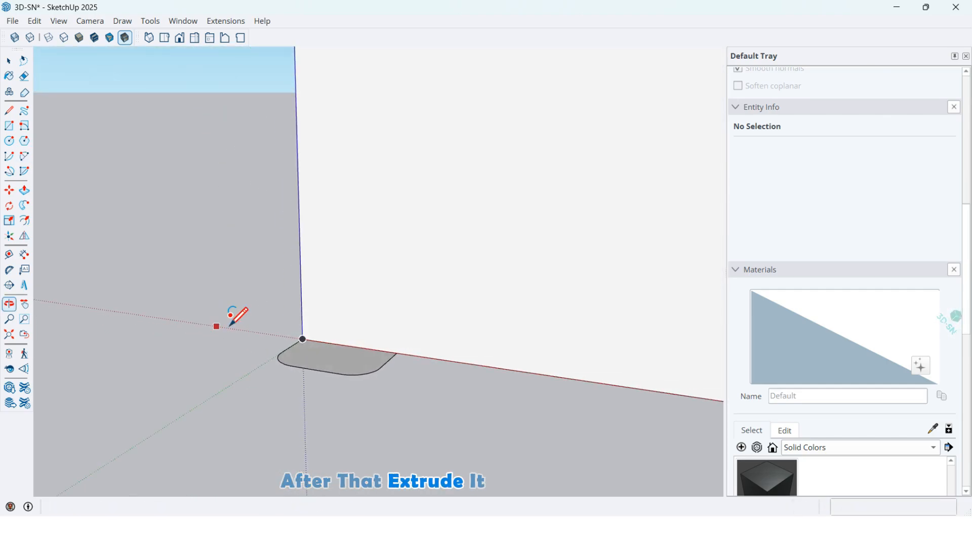
pyautogui.click(342, 364)
pyautogui.scroll(-3, 274, 412)
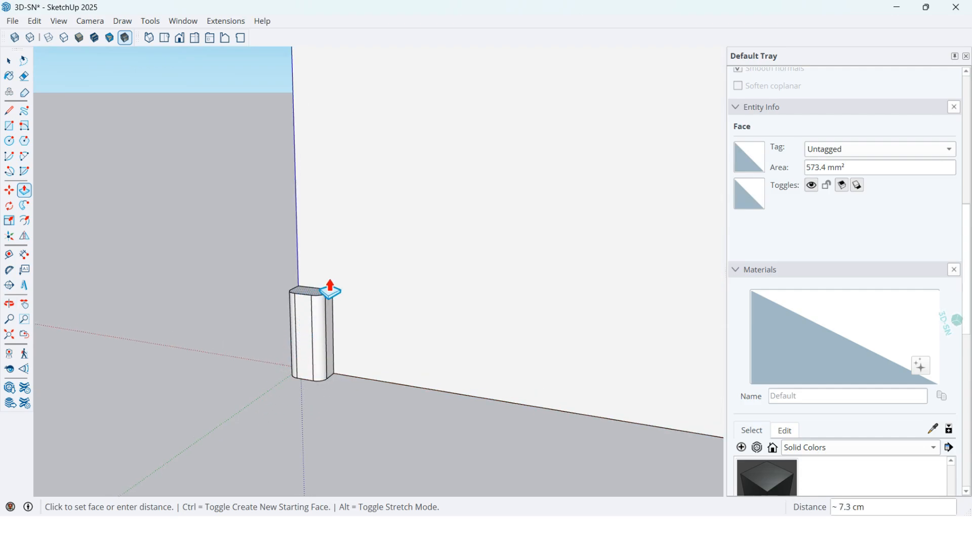
pyautogui.keyDown('shift'); pyautogui.moveTo(331, 190); pyautogui.dragTo(362, 238, button='middle'); pyautogui.keyUp('shift')
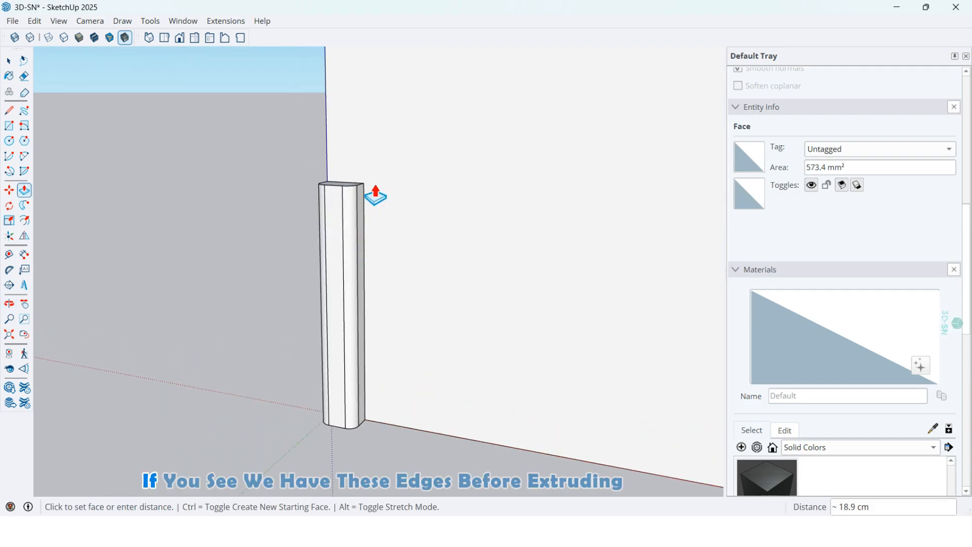
pyautogui.scroll(5, 336, 417)
pyautogui.moveTo(382, 398); pyautogui.dragTo(384, 423, button='middle')
# Select the slat profile's outline without its face and the edge along the wall, and weld the edges.
pyautogui.press('space')
pyautogui.doubleClick(368, 439)
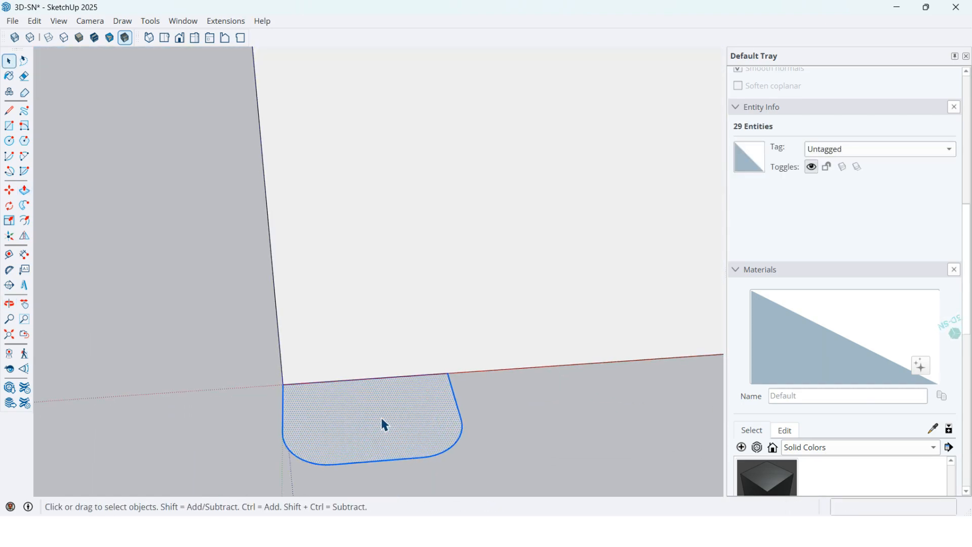
pyautogui.keyDown('shift'); pyautogui.click(361, 382); pyautogui.keyUp('shift')
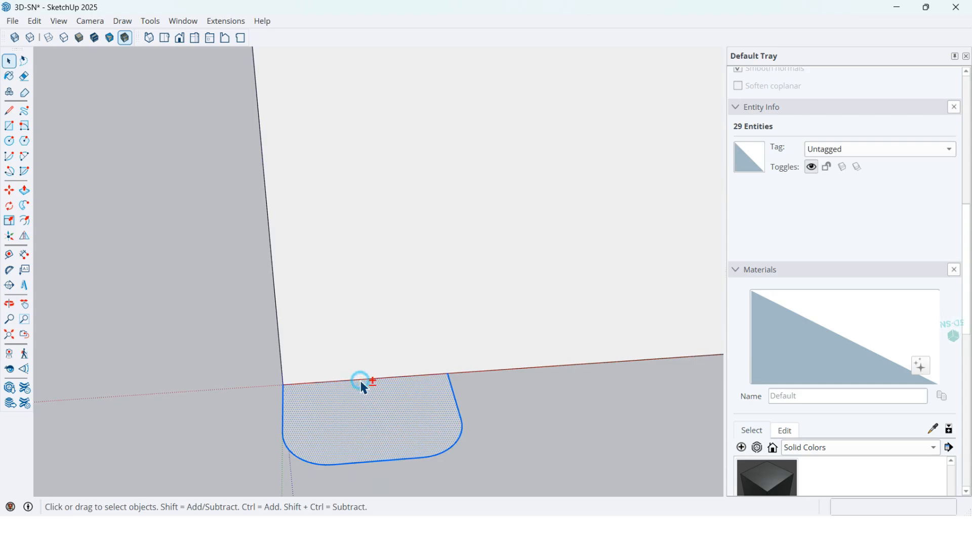
pyautogui.keyDown('shift'); pyautogui.click(396, 432); pyautogui.keyUp('shift')
pyautogui.rightClick(411, 457)
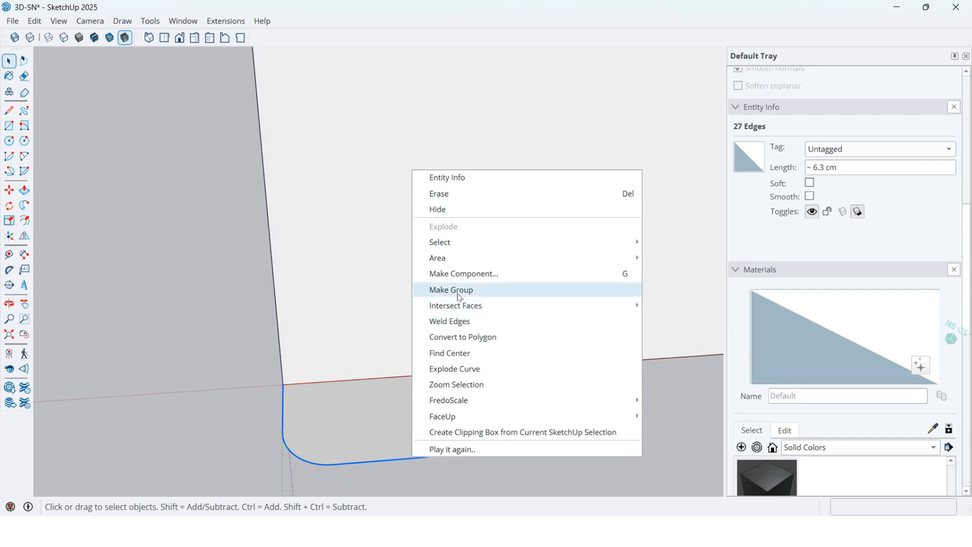
pyautogui.click(443, 321)
pyautogui.moveTo(403, 358); pyautogui.dragTo(370, 433, button='middle')
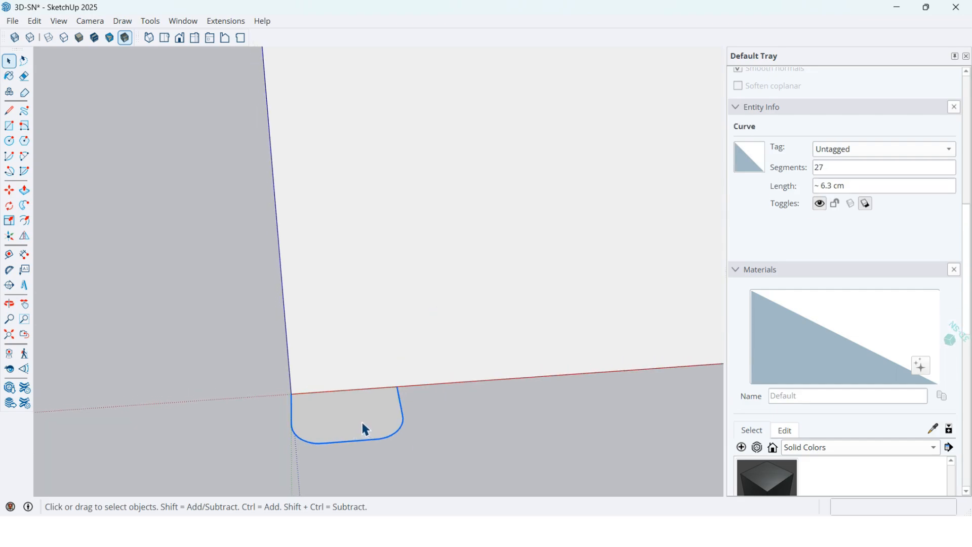
# Push/Pull the slat profile up 80 cm to the underside of the countertop.
pyautogui.press('p')
pyautogui.click(350, 424)
pyautogui.scroll(-2, 338, 284)
pyautogui.scroll(-5, 321, 285)
pyautogui.moveTo(320, 266); pyautogui.dragTo(388, 288, button='middle')
pyautogui.moveTo(348, 235); pyautogui.dragTo(332, 382, button='middle')
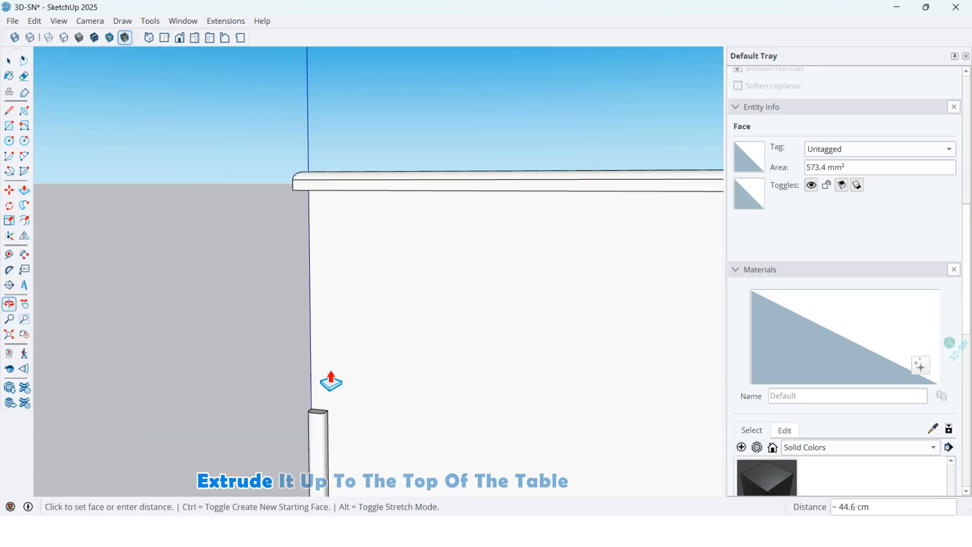
pyautogui.click(298, 189)
# Select the whole extruded slat with all its connected geometry and make it a group.
pyautogui.scroll(-5, 256, 194)
pyautogui.moveTo(304, 241); pyautogui.dragTo(354, 302, button='middle')
pyautogui.scroll(3, 272, 243)
pyautogui.press('space')
pyautogui.tripleClick(252, 225)
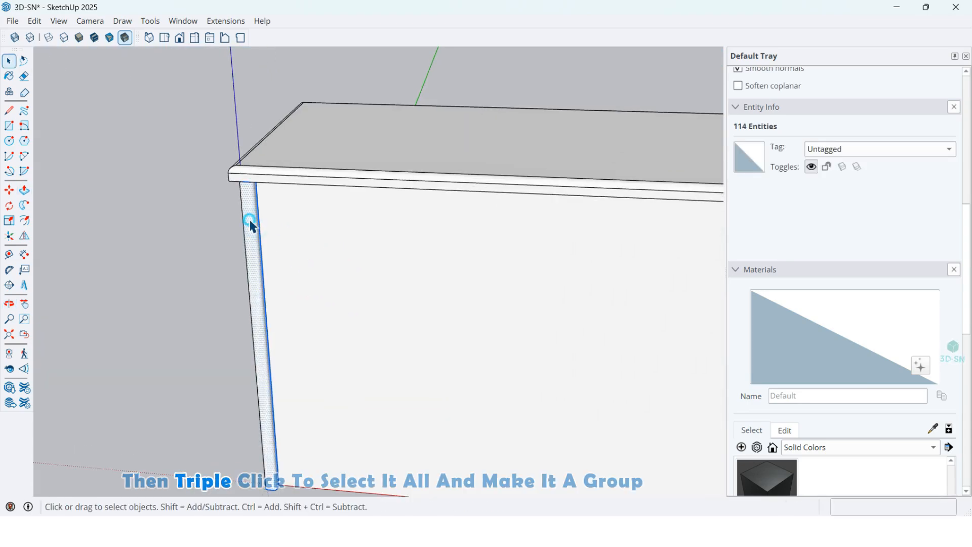
pyautogui.rightClick(252, 226)
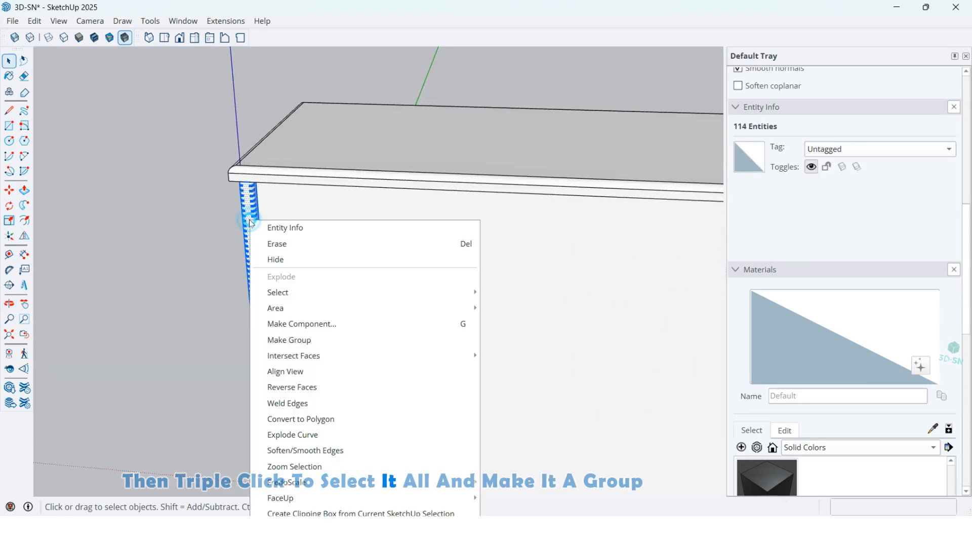
pyautogui.click(297, 340)
# Paint the slat group with the solid colour D06_Sunflower_Bright.
pyautogui.scroll(-4, 375, 340)
pyautogui.moveTo(375, 340); pyautogui.dragTo(678, 455, button='middle')
pyautogui.scroll(-3, 965, 386)
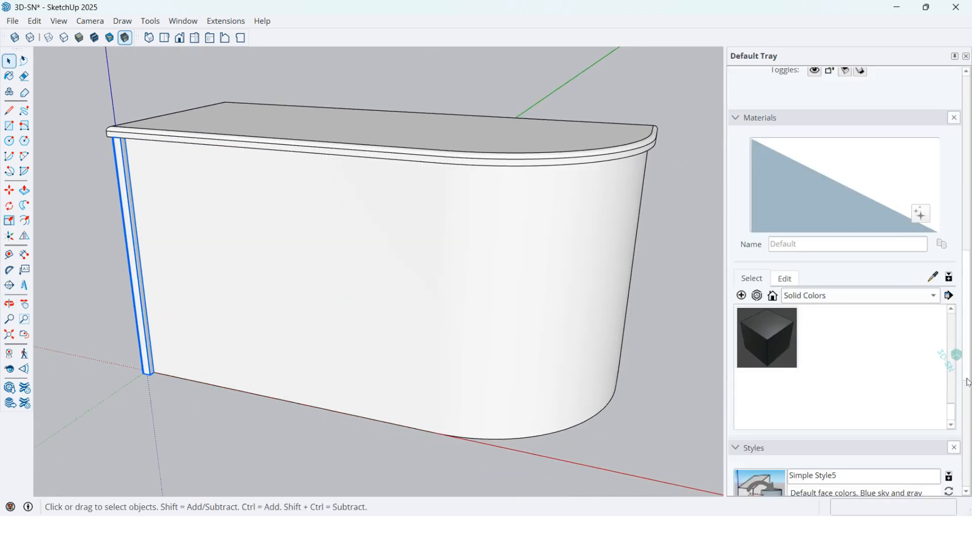
pyautogui.moveTo(954, 414); pyautogui.dragTo(948, 348)
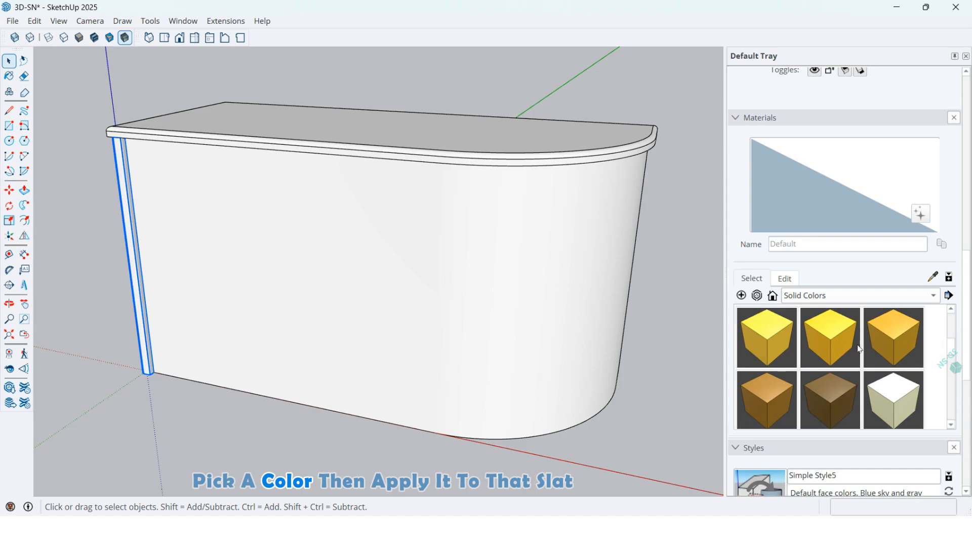
pyautogui.click(892, 343)
pyautogui.click(134, 266)
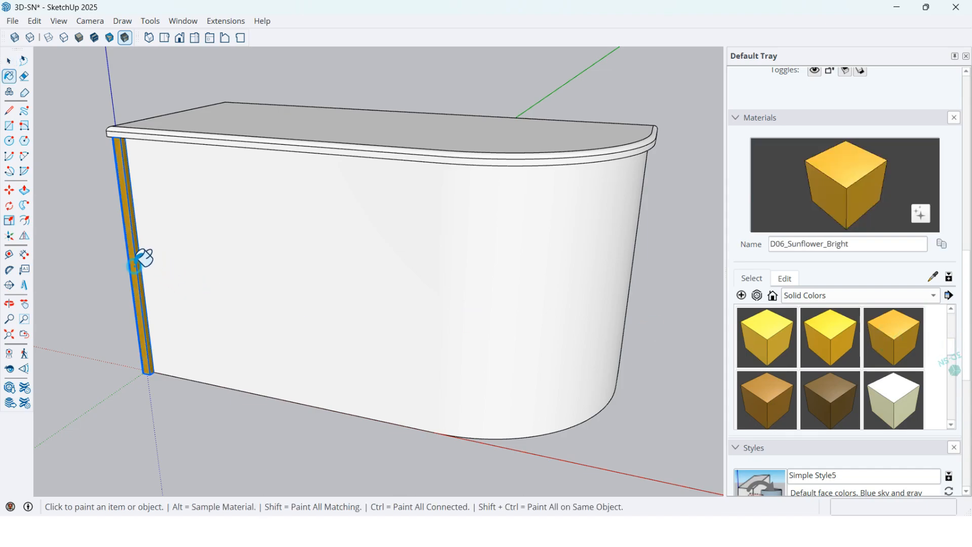
pyautogui.moveTo(164, 240)
pyautogui.mouseDown(button='middle')
pyautogui.moveTo(245, 226)
pyautogui.moveTo(320, 259)
pyautogui.mouseUp(button='middle')
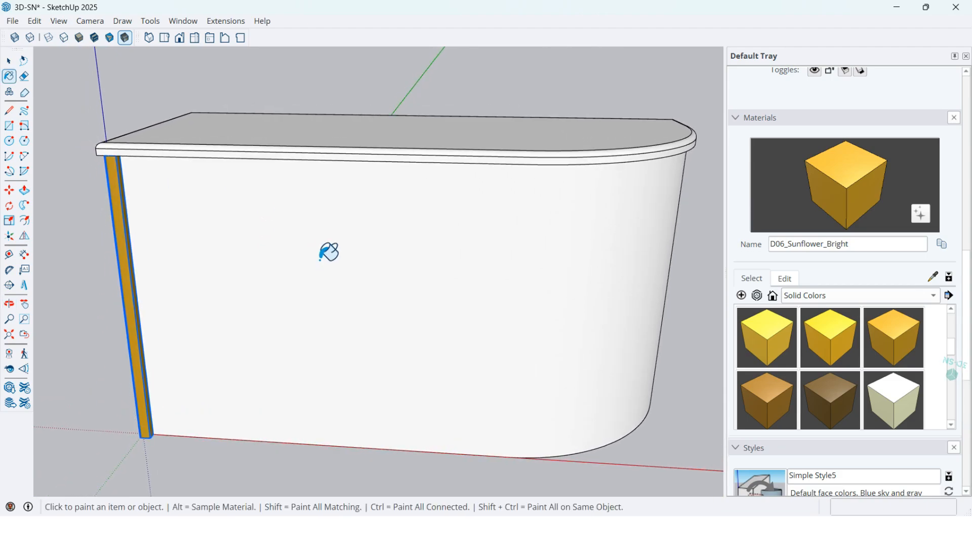
pyautogui.moveTo(430, 241); pyautogui.dragTo(192, 330, button='middle')
pyautogui.press('space')
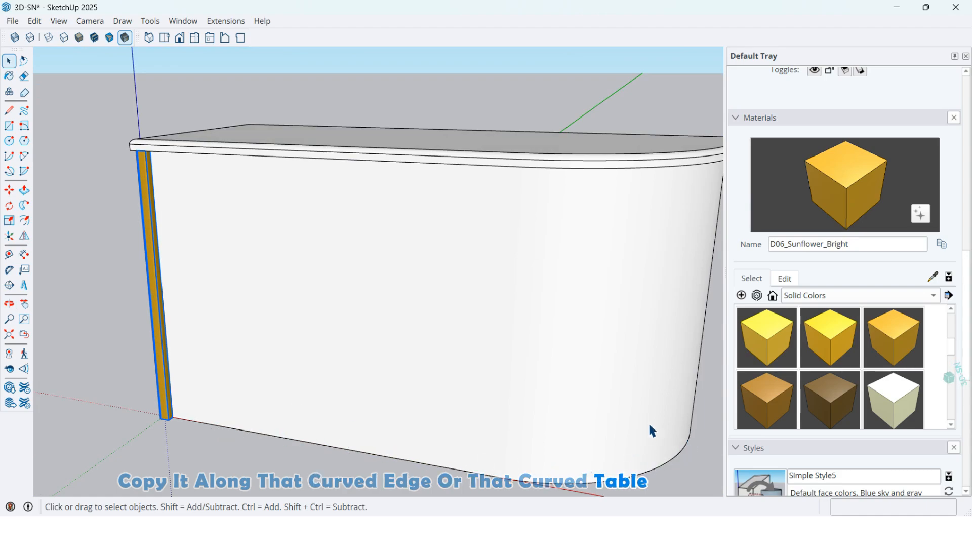
pyautogui.moveTo(653, 431); pyautogui.dragTo(536, 357, button='middle')
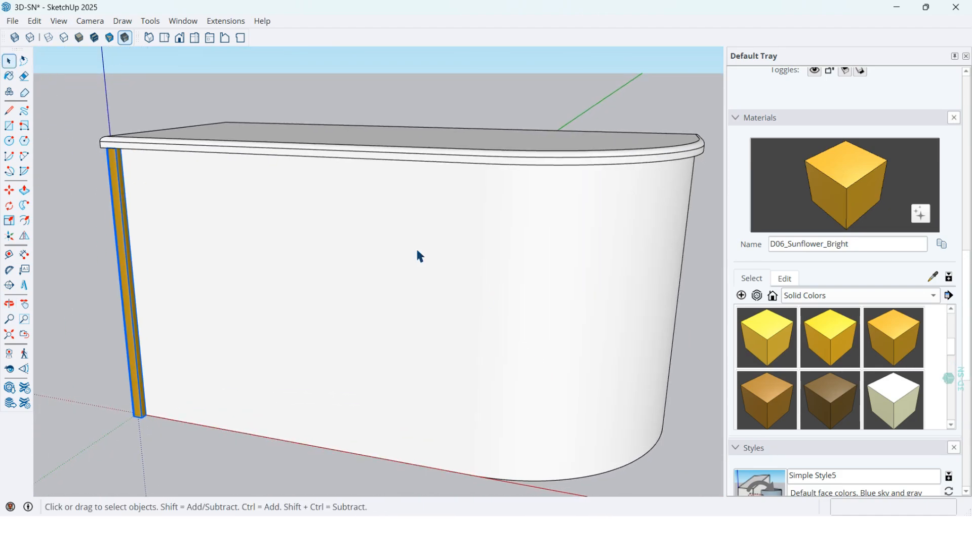
pyautogui.click(222, 24)
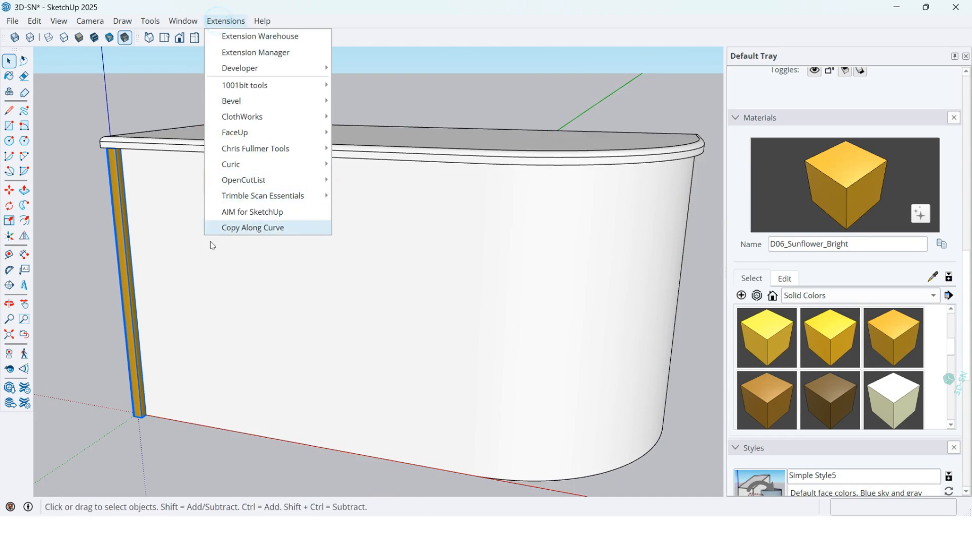
pyautogui.click(440, 109)
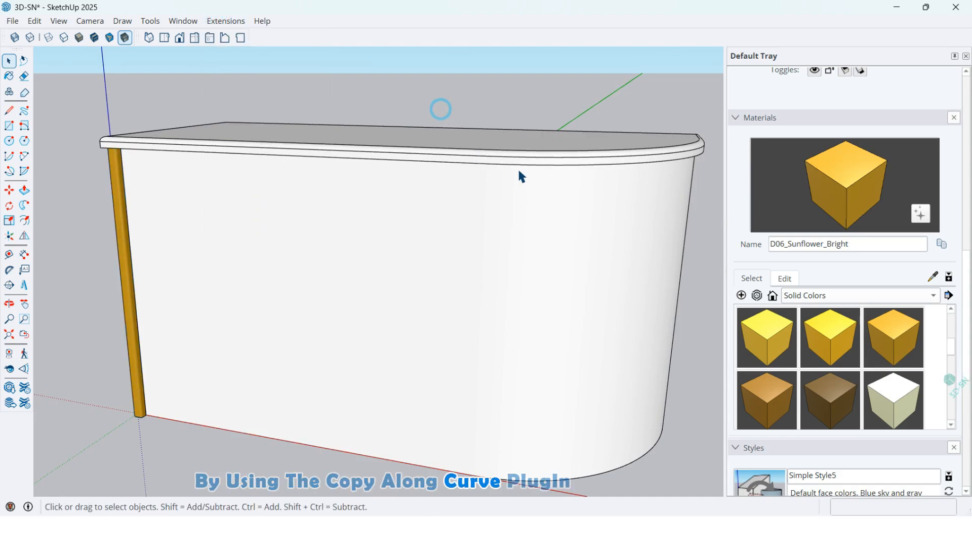
# Inside the desk group, select the straight and curved edges along the wall's top, just under the countertop, and copy them.
pyautogui.scroll(1, 522, 175)
pyautogui.moveTo(543, 168); pyautogui.dragTo(430, 239, button='middle')
pyautogui.scroll(3, 326, 223)
pyautogui.moveTo(289, 236); pyautogui.dragTo(236, 229, button='middle')
pyautogui.scroll(-2, 239, 224)
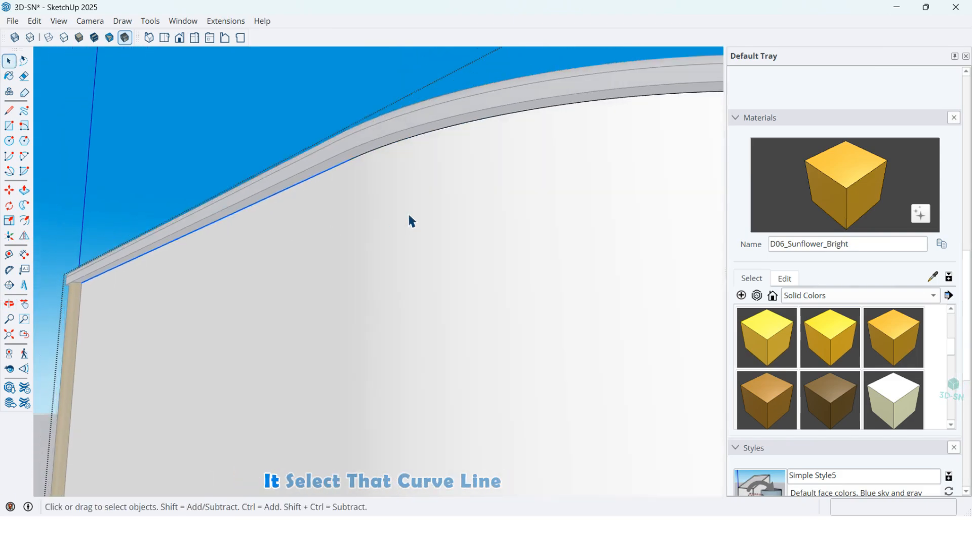
pyautogui.keyDown('shift'); pyautogui.moveTo(408, 211); pyautogui.dragTo(327, 212, button='middle'); pyautogui.keyUp('shift')
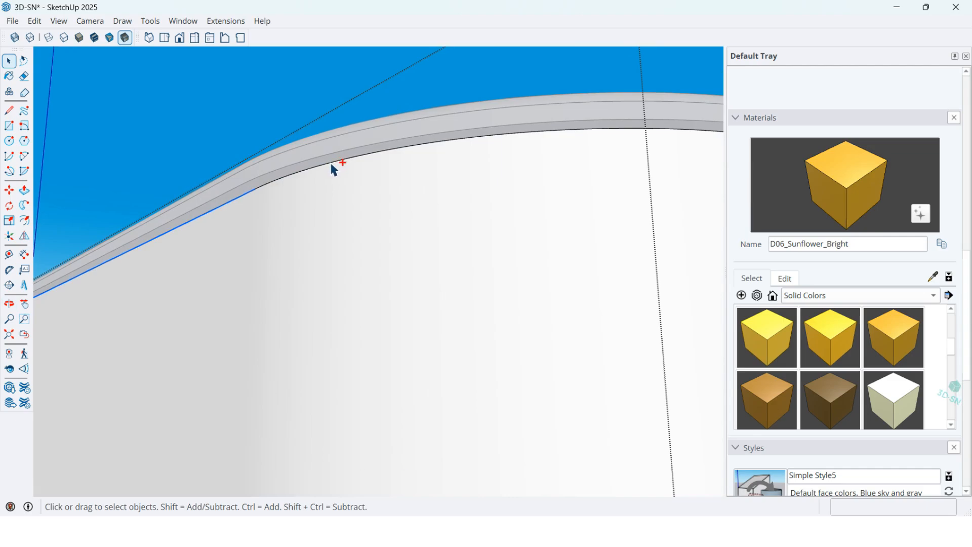
pyautogui.moveTo(264, 186); pyautogui.dragTo(427, 187, button='middle')
pyautogui.scroll(3, 514, 166)
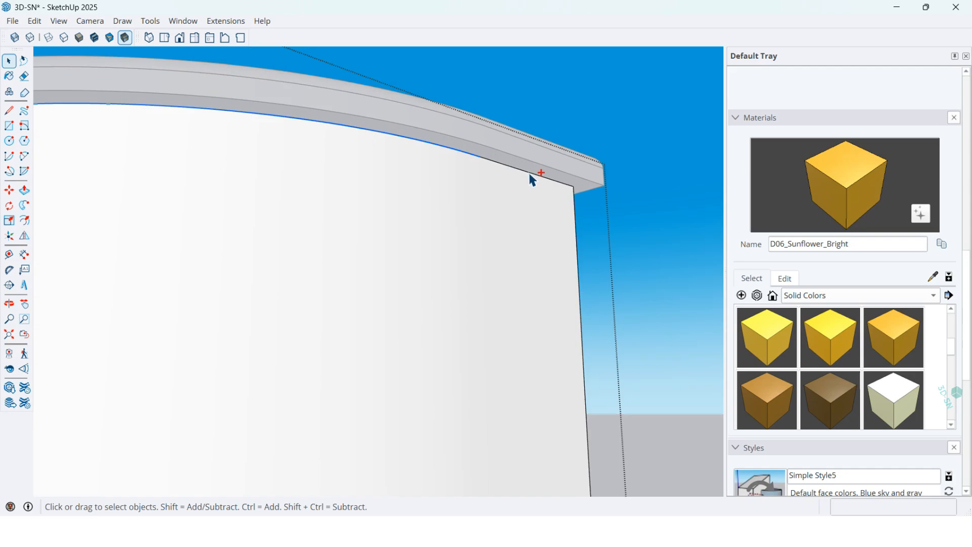
pyautogui.scroll(-4, 534, 180)
pyautogui.moveTo(569, 217); pyautogui.dragTo(506, 299, button='middle')
pyautogui.click(35, 21)
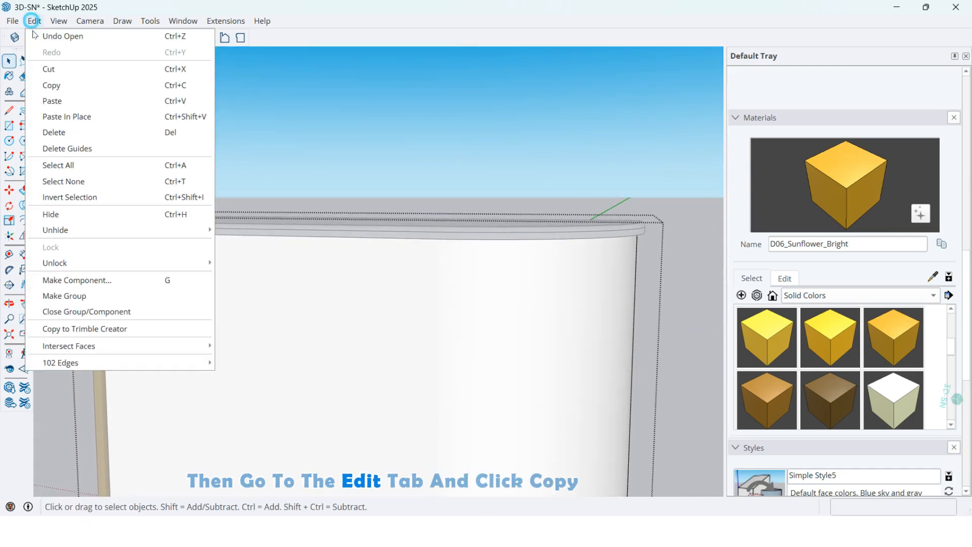
pyautogui.click(63, 85)
# Leave the desk group and paste the copied wall edges in place outside it.
pyautogui.scroll(-2, 247, 184)
pyautogui.click(289, 180)
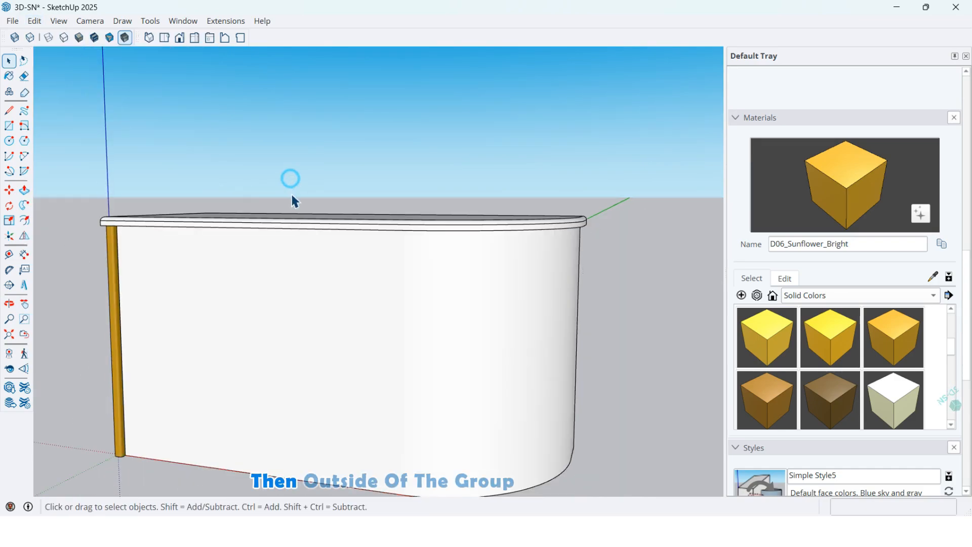
pyautogui.moveTo(291, 193); pyautogui.dragTo(304, 238, button='middle')
pyautogui.click(34, 21)
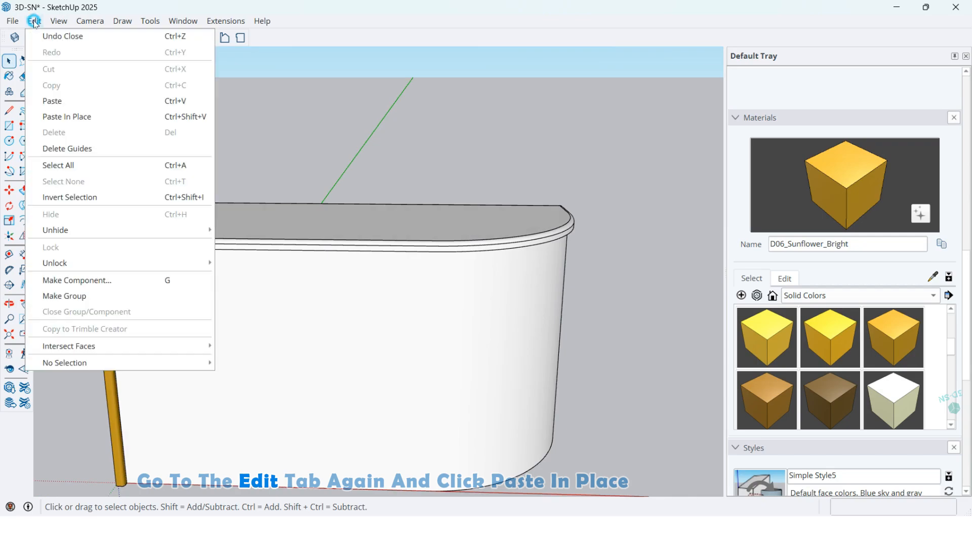
pyautogui.click(79, 116)
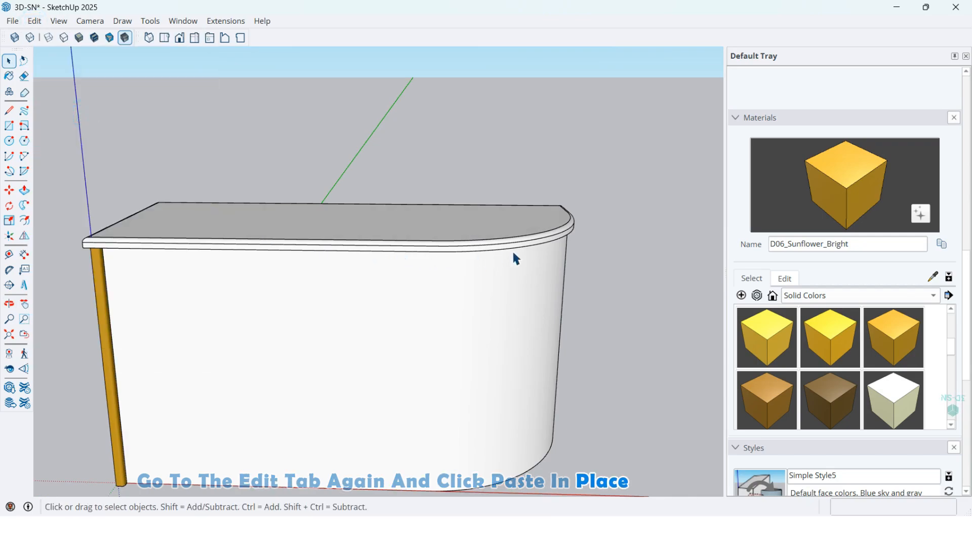
# Move the pasted edges straight up about 10 cm so they sit above the countertop.
pyautogui.moveTo(512, 249); pyautogui.dragTo(597, 234, button='middle')
pyautogui.press('m')
pyautogui.click(619, 231)
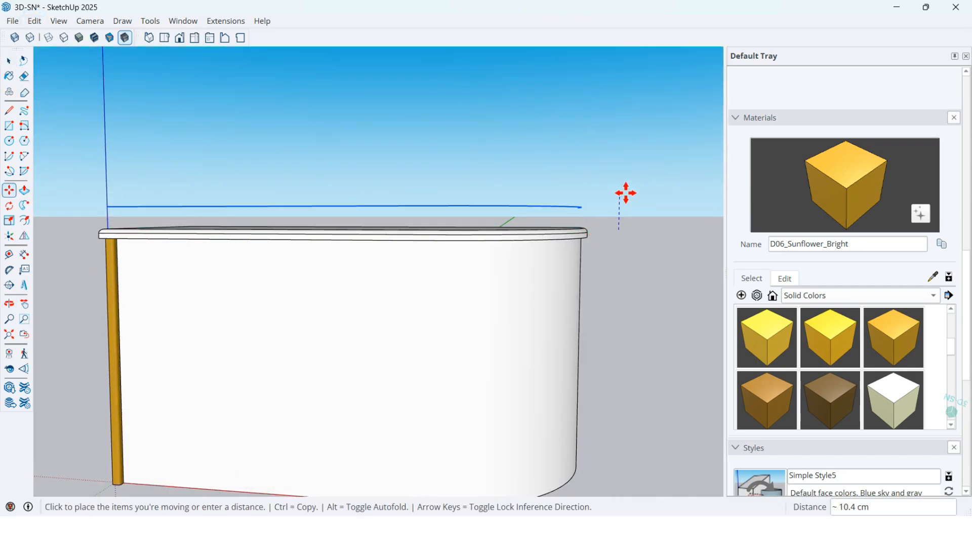
pyautogui.moveTo(451, 199); pyautogui.dragTo(480, 241, button='middle')
pyautogui.press('space')
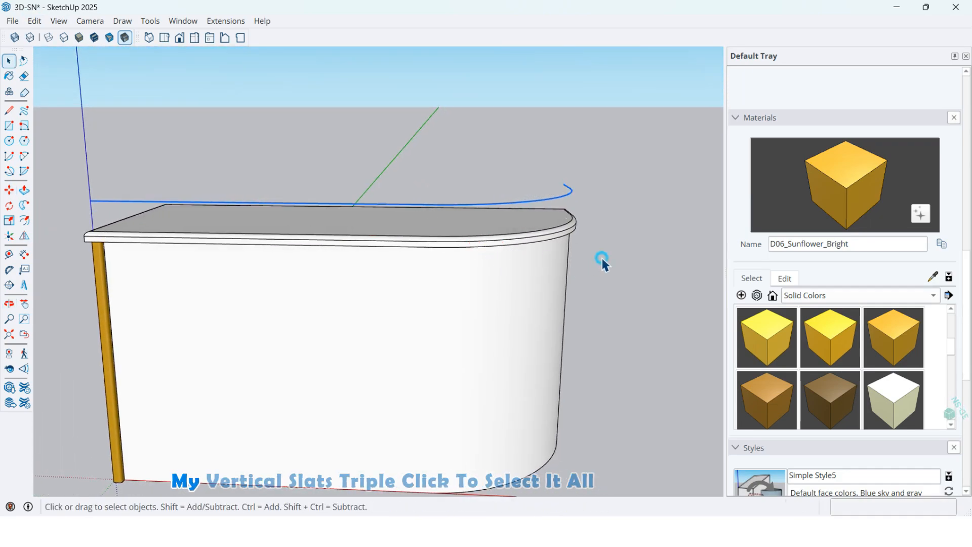
# Select all connected edges of the raised outline and weld them into a single curve.
pyautogui.moveTo(589, 267); pyautogui.dragTo(342, 213, button='middle')
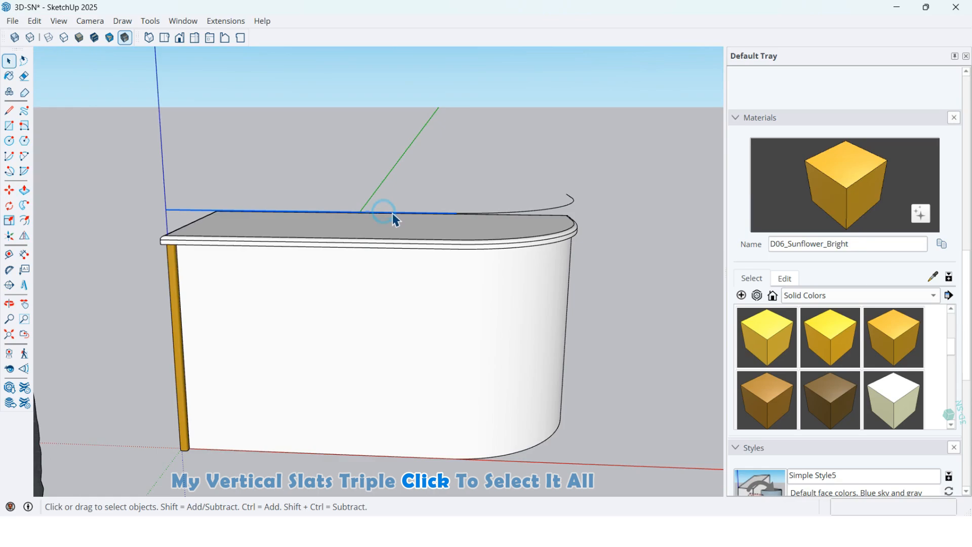
pyautogui.moveTo(424, 217); pyautogui.dragTo(436, 249, button='middle')
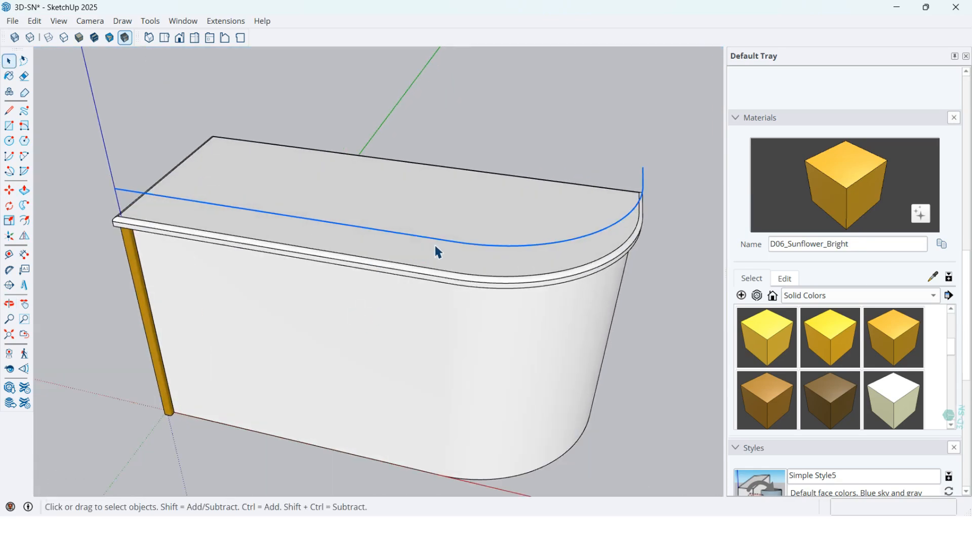
pyautogui.scroll(3, 437, 245)
pyautogui.rightClick(410, 235)
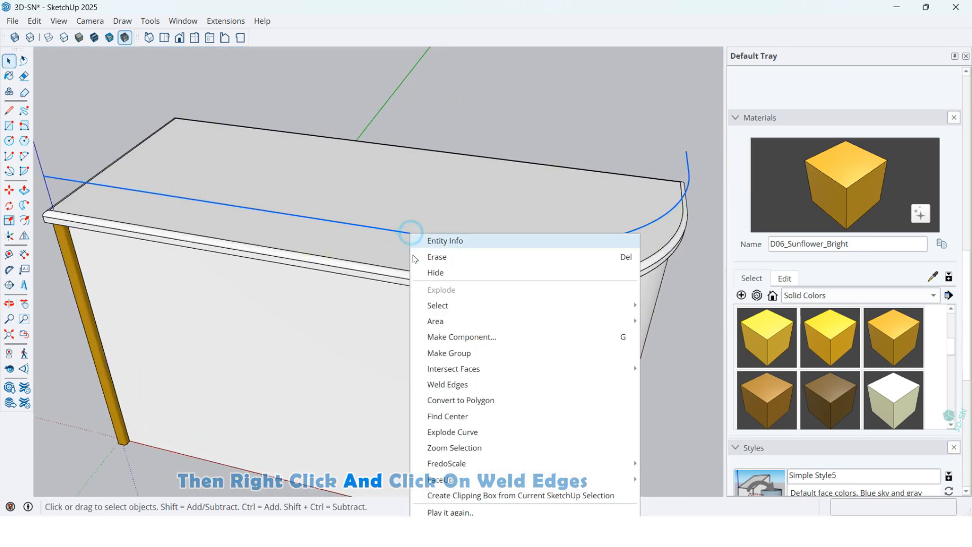
pyautogui.click(446, 382)
# Start Copy Along Curve with the slat group as the object and the welded curve above the countertop as the path.
pyautogui.scroll(-2, 476, 326)
pyautogui.moveTo(476, 326); pyautogui.dragTo(446, 230, button='middle')
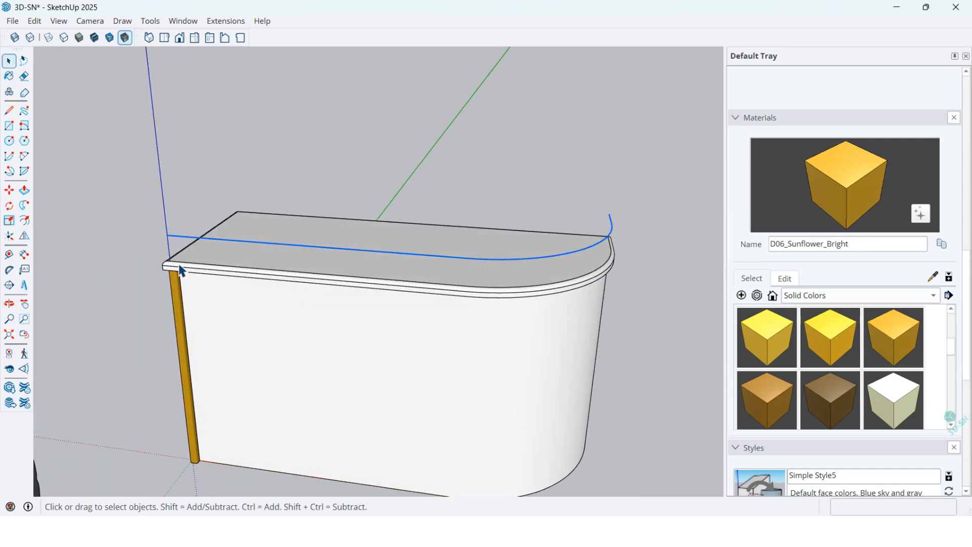
pyautogui.moveTo(179, 319); pyautogui.dragTo(408, 275, button='middle')
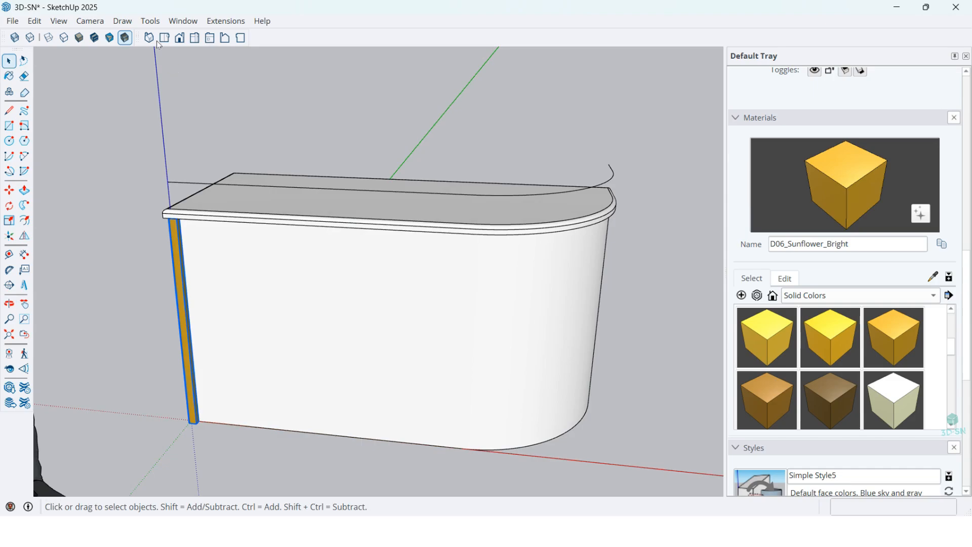
pyautogui.click(226, 21)
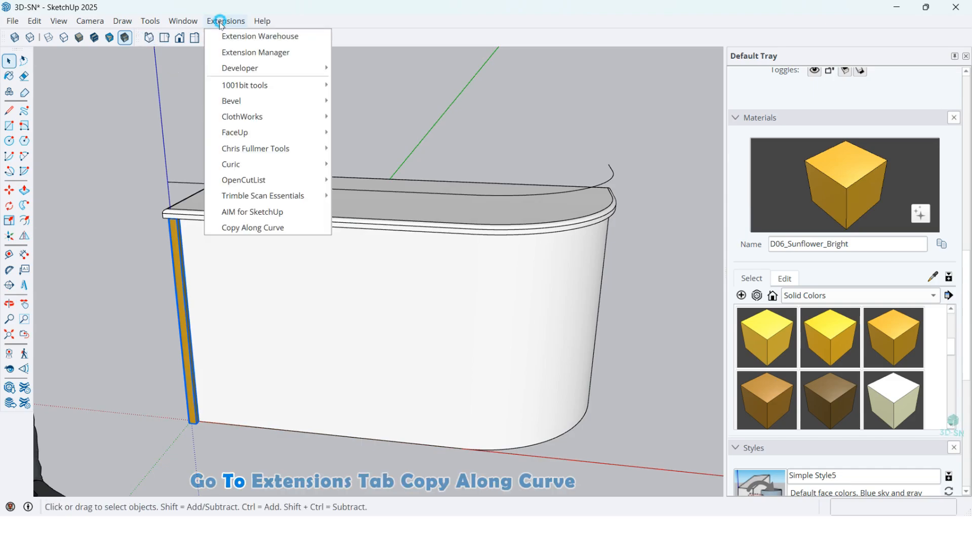
pyautogui.click(237, 228)
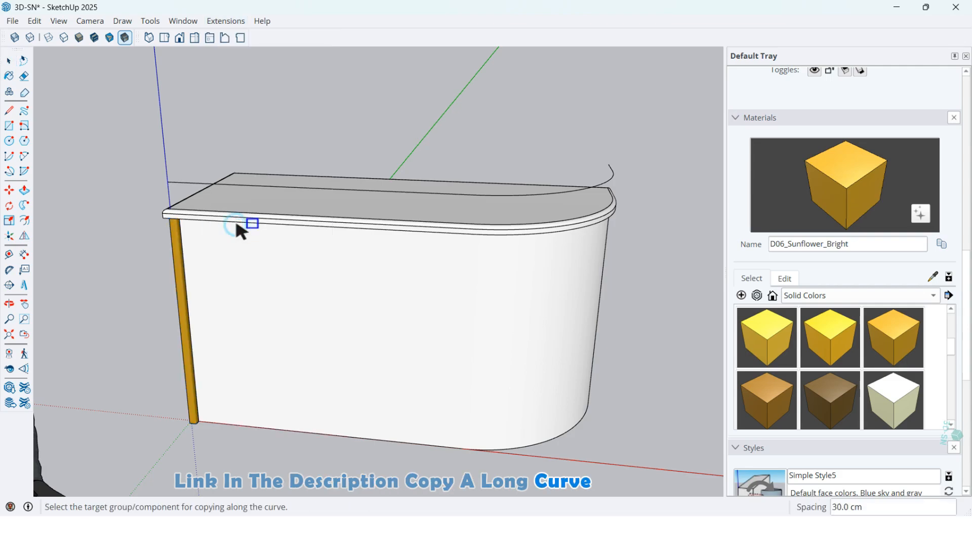
pyautogui.click(180, 255)
pyautogui.click(184, 184)
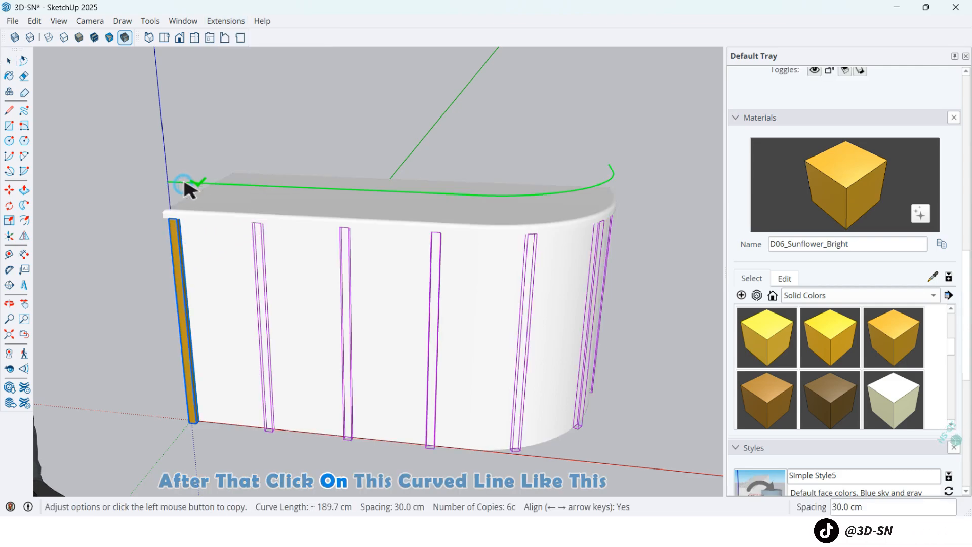
# Place the slat copies along the curve at 7 cm spacing and delete the path curve above the countertop.
pyautogui.scroll(-2, 150, 202)
pyautogui.scroll(2, 296, 283)
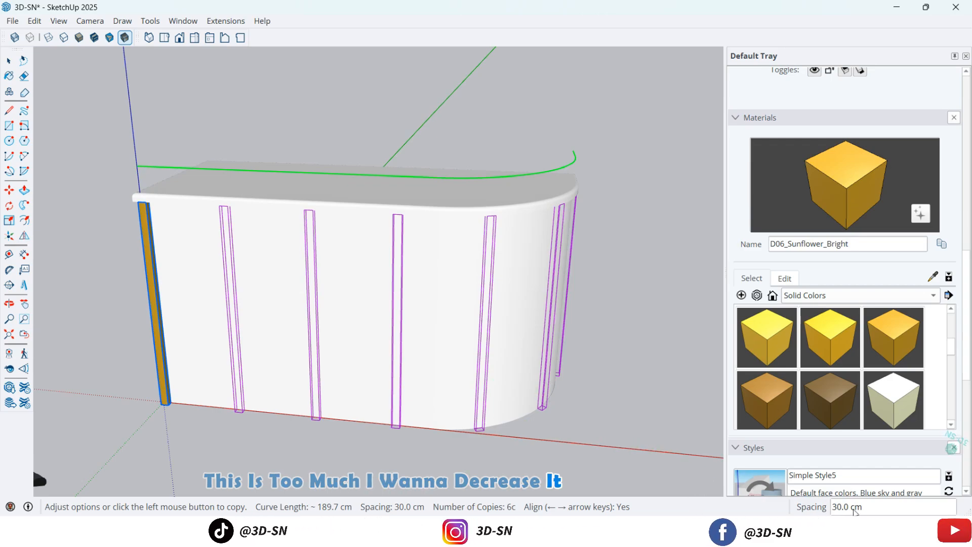
pyautogui.click(860, 507)
pyautogui.write('7')
pyautogui.press('Return')
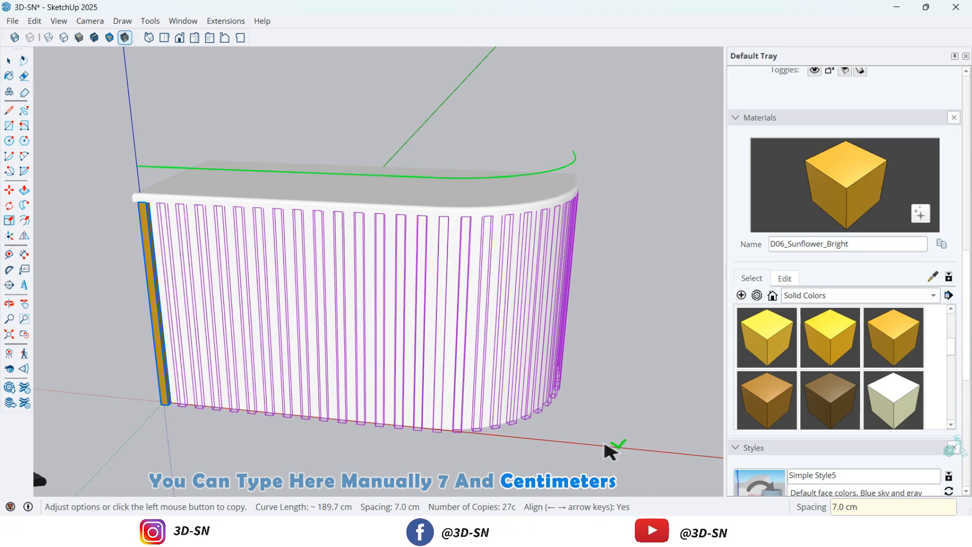
pyautogui.click(609, 391)
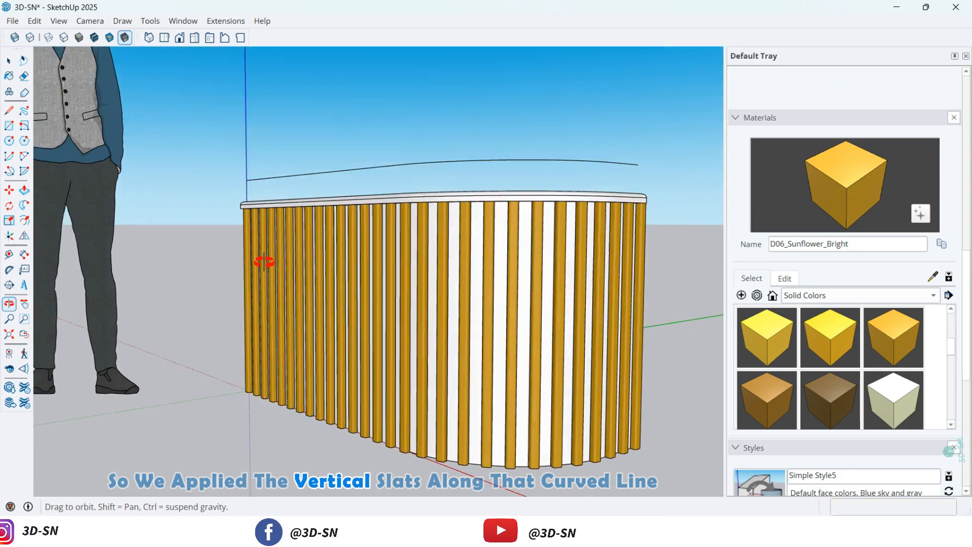
pyautogui.moveTo(263, 260); pyautogui.dragTo(424, 438, button='middle')
pyautogui.press('space')
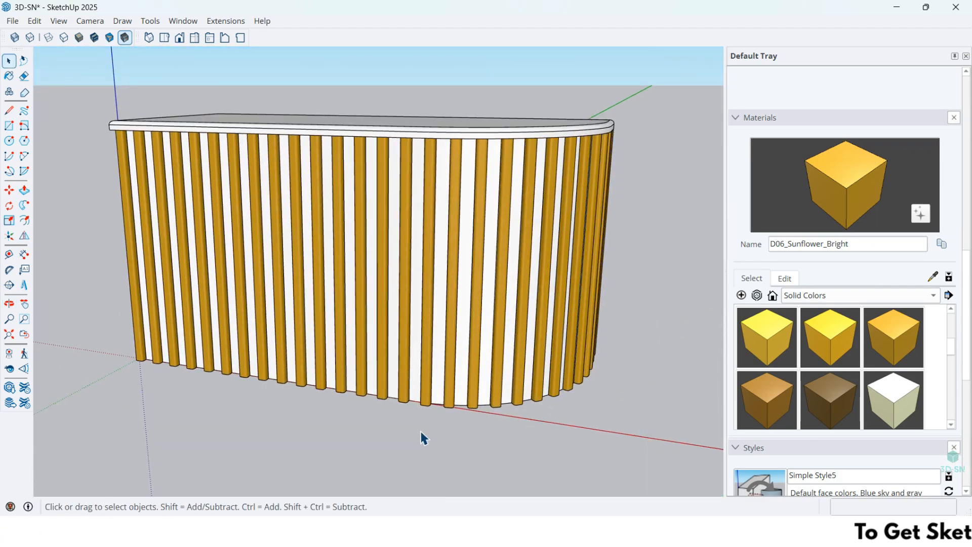
# Examine the vertical slats along the desk's straight front and rounded corner, up close and from a distance.
pyautogui.scroll(-2, 423, 439)
pyautogui.moveTo(482, 328); pyautogui.dragTo(422, 328, button='middle')
pyautogui.scroll(3, 297, 217)
pyautogui.scroll(4, 437, 196)
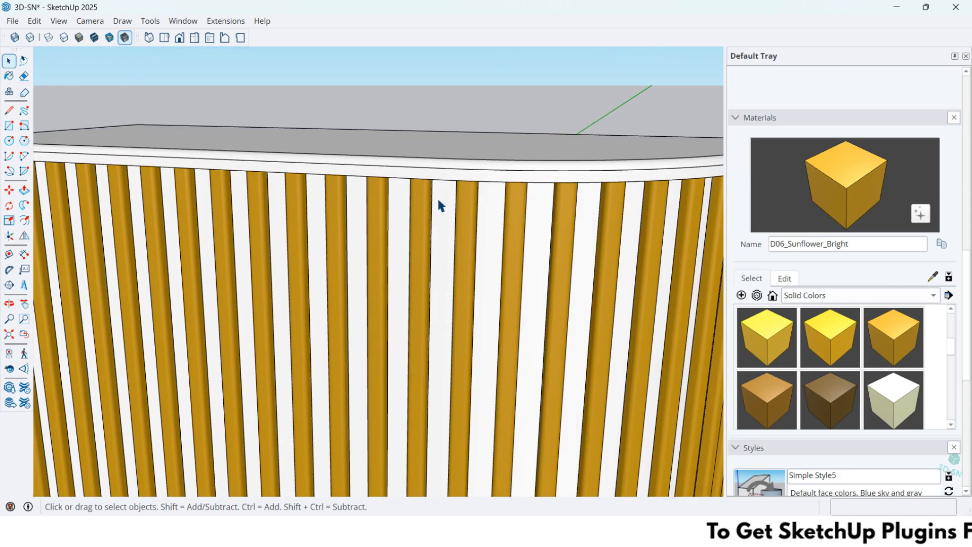
pyautogui.moveTo(438, 196); pyautogui.dragTo(399, 163, button='middle')
pyautogui.scroll(-2, 400, 163)
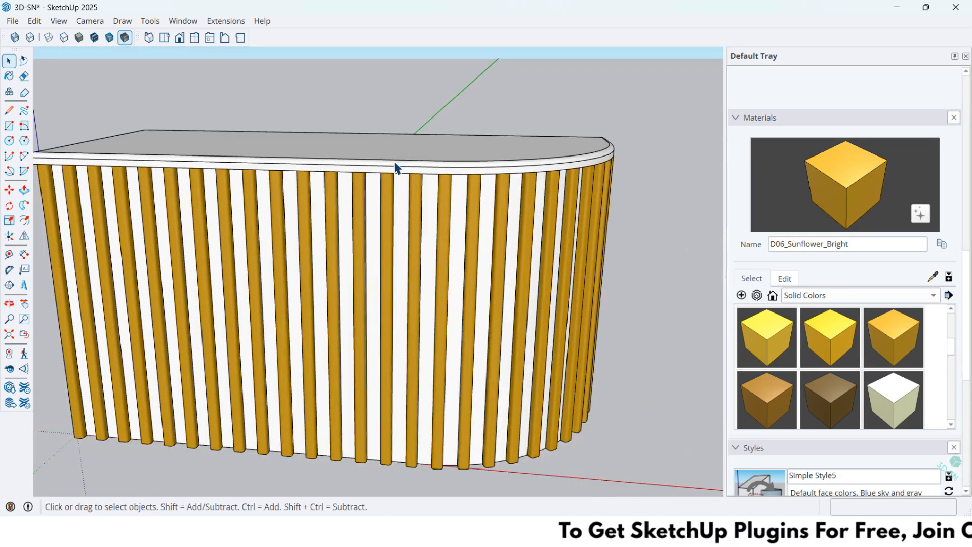
pyautogui.scroll(-2, 509, 273)
pyautogui.moveTo(509, 273); pyautogui.dragTo(439, 306, button='middle')
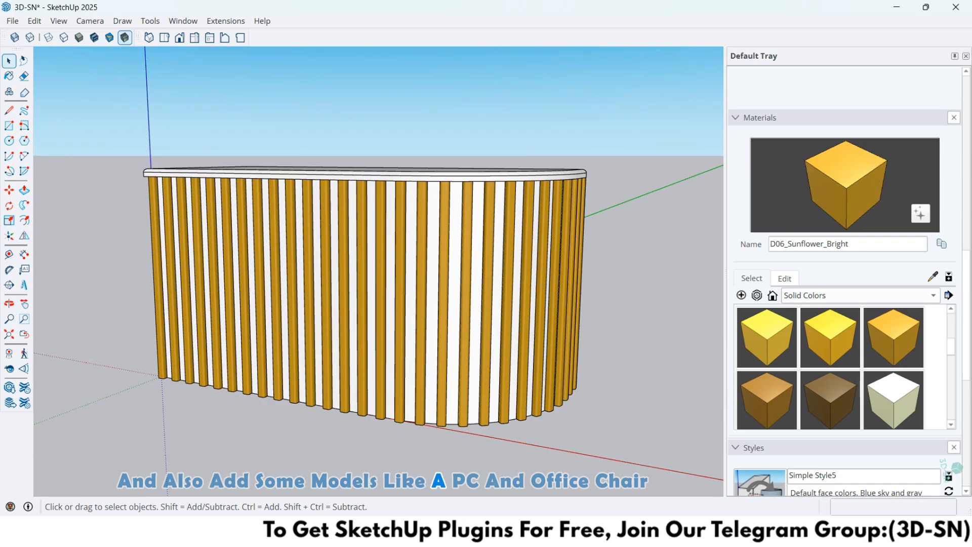